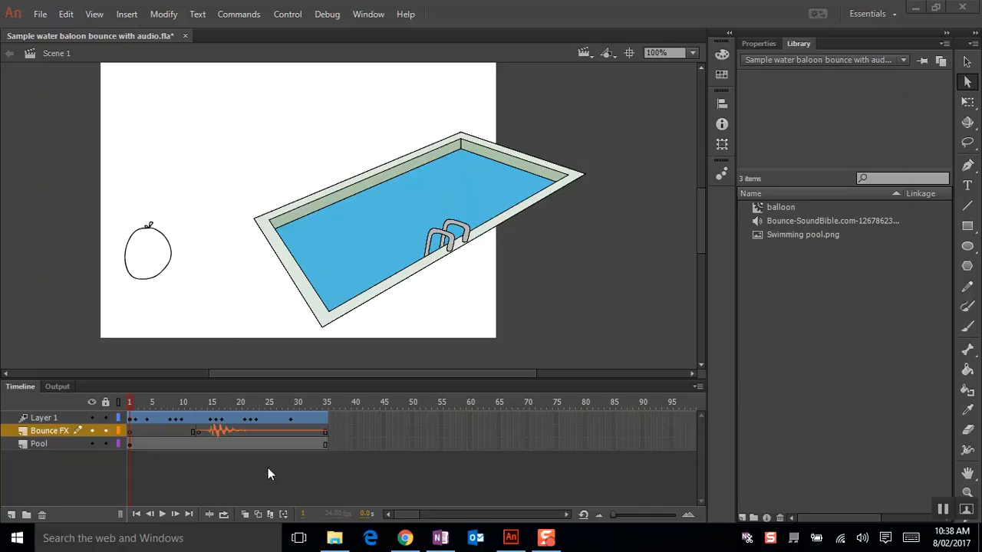
# Step: Switch to Chrome and copy the flour sack image opened from deviantart.net
pyautogui.click(405, 537)
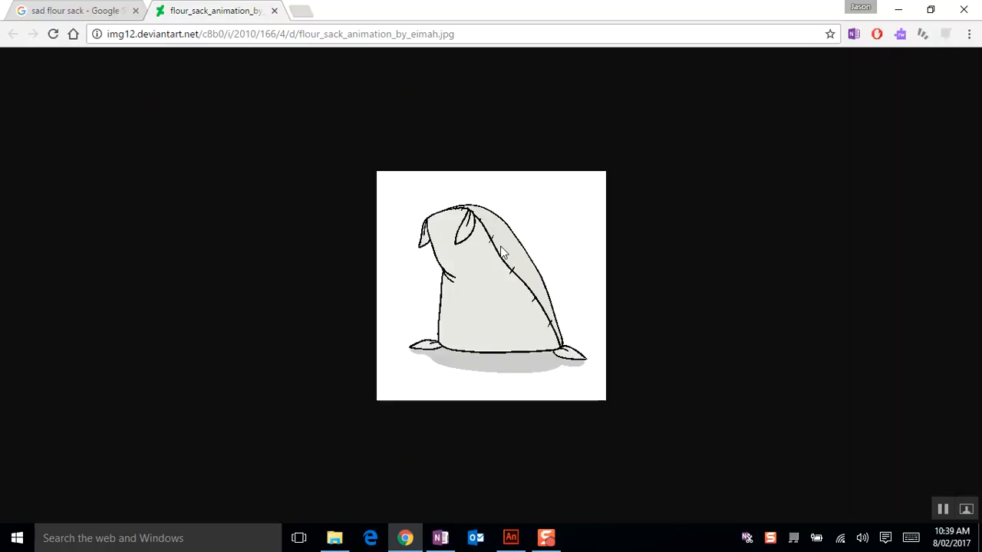
pyautogui.click(87, 10)
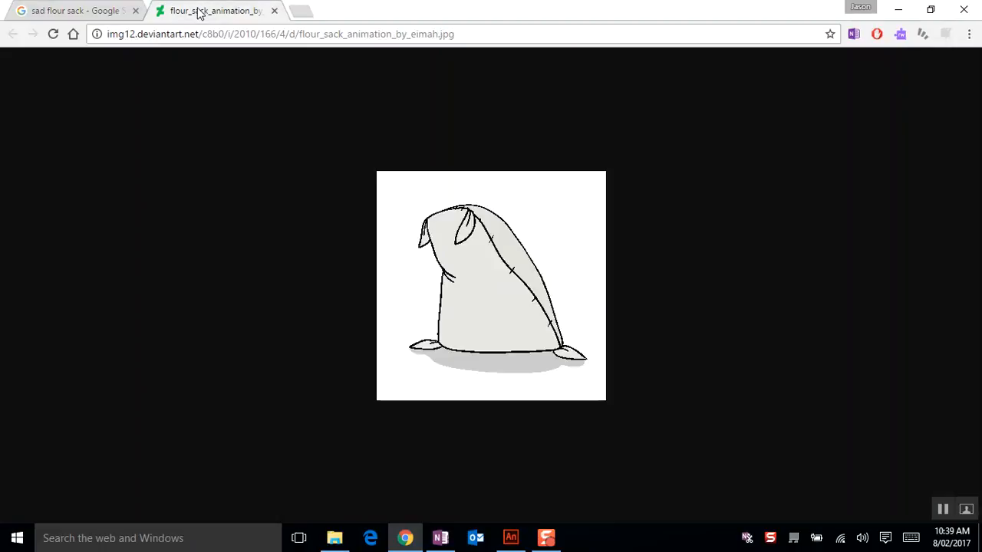
pyautogui.click(198, 11)
pyautogui.rightClick(484, 283)
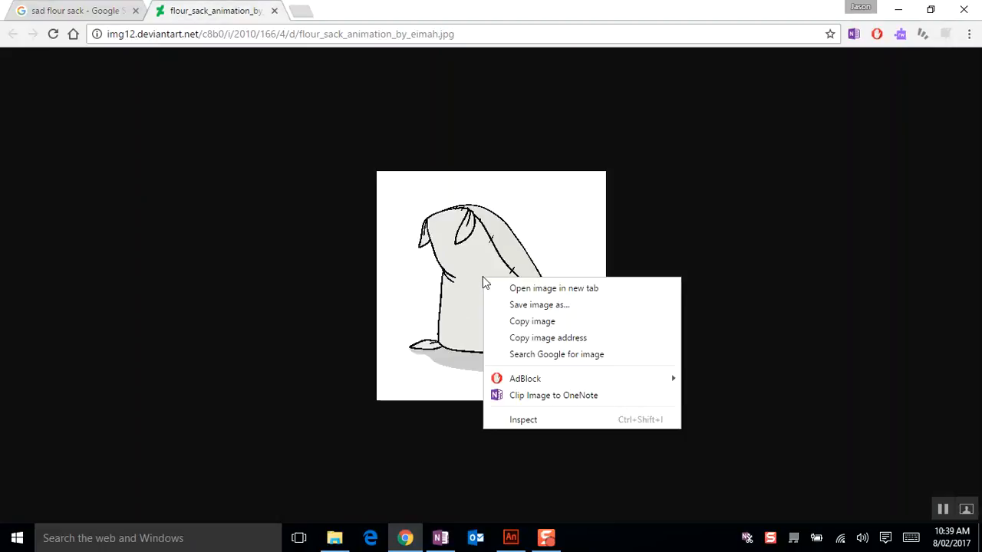
pyautogui.click(560, 323)
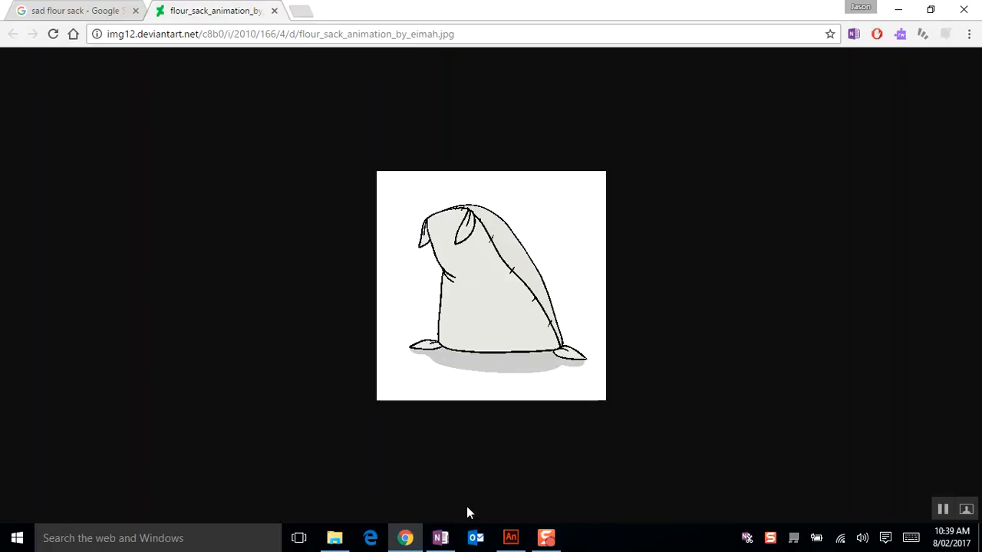
# Step: Switch to Adobe Animate, play back the bounce animation and open the library's balloon symbol for editing
pyautogui.click(511, 537)
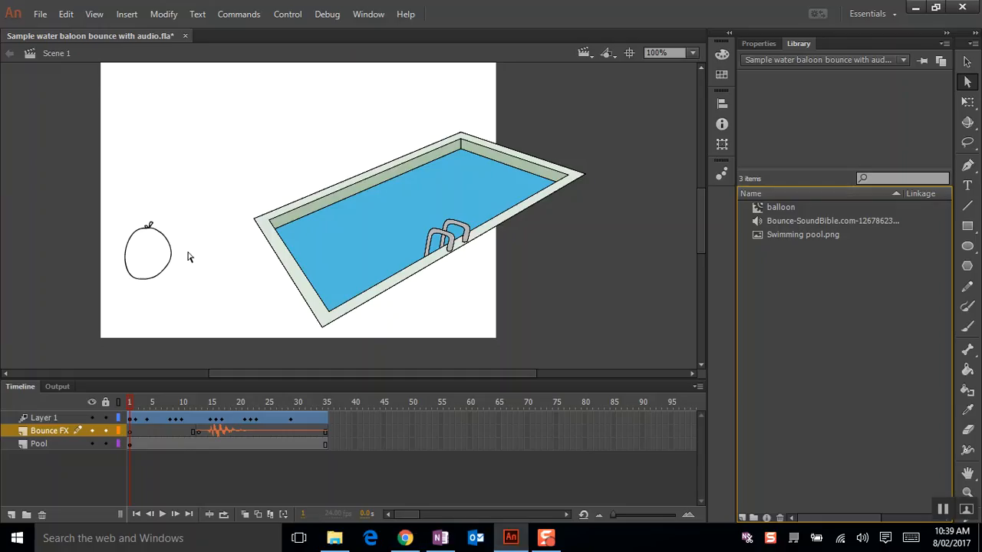
pyautogui.click(162, 513)
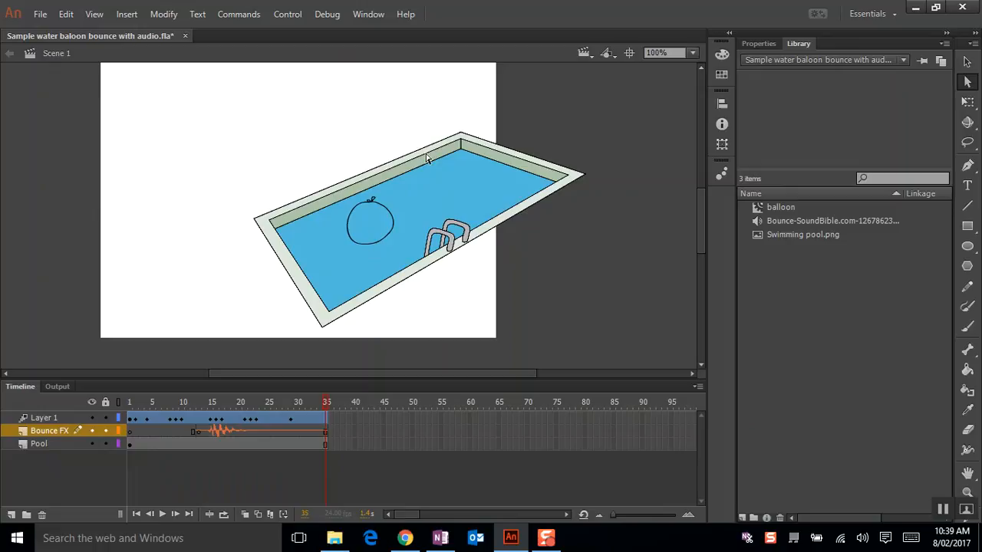
pyautogui.click(770, 206)
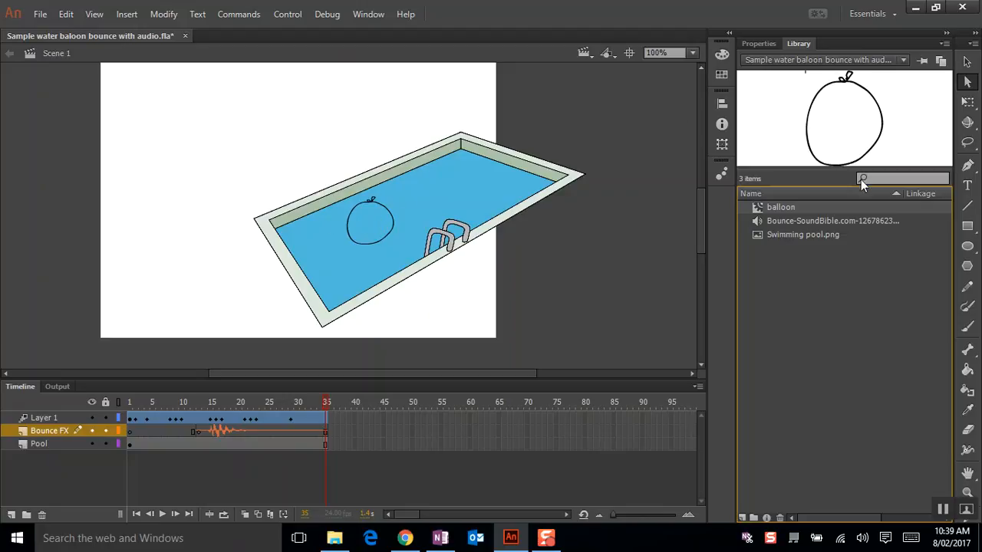
pyautogui.rightClick(775, 204)
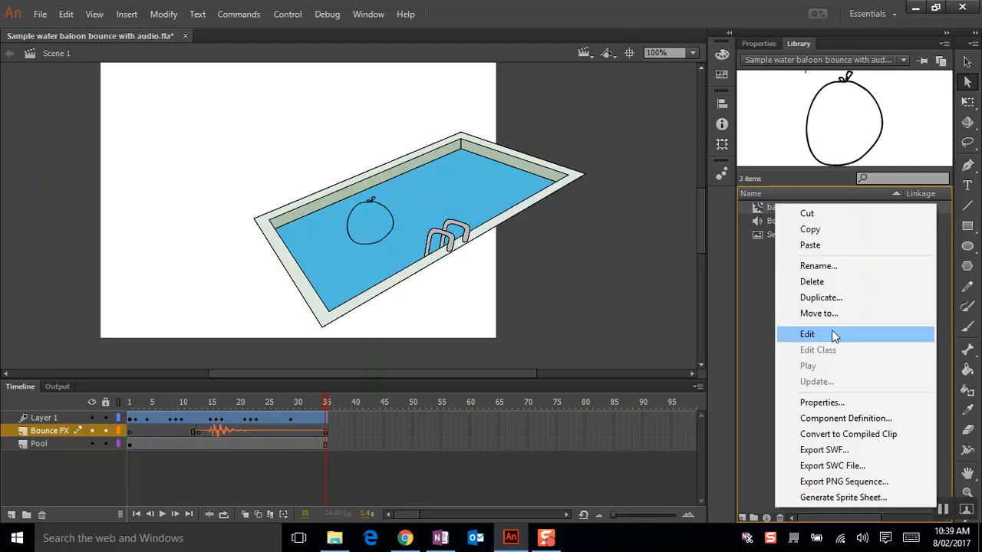
pyautogui.click(806, 334)
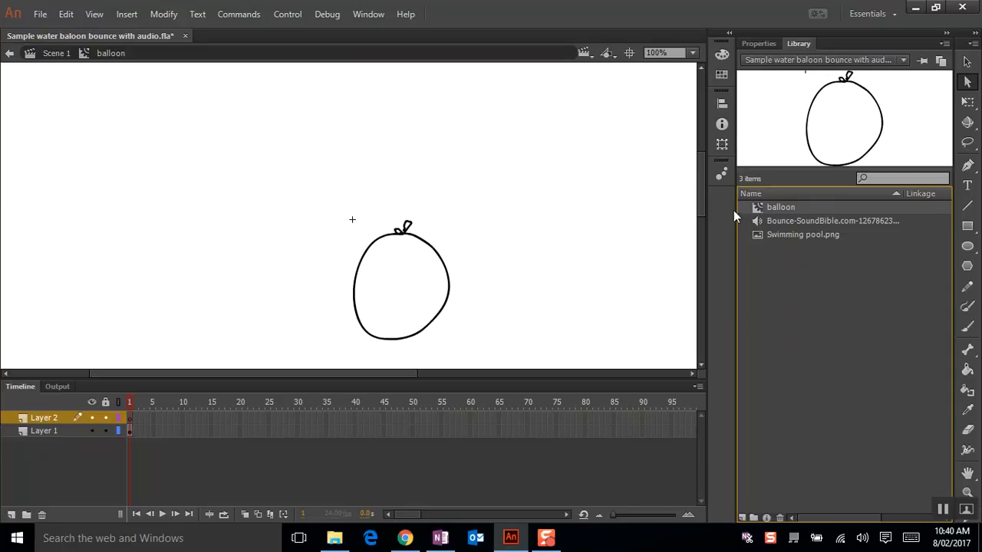
# Step: Rename Layer 2 of the balloon symbol to clipboard
pyautogui.doubleClick(43, 419)
pyautogui.write('clipb')
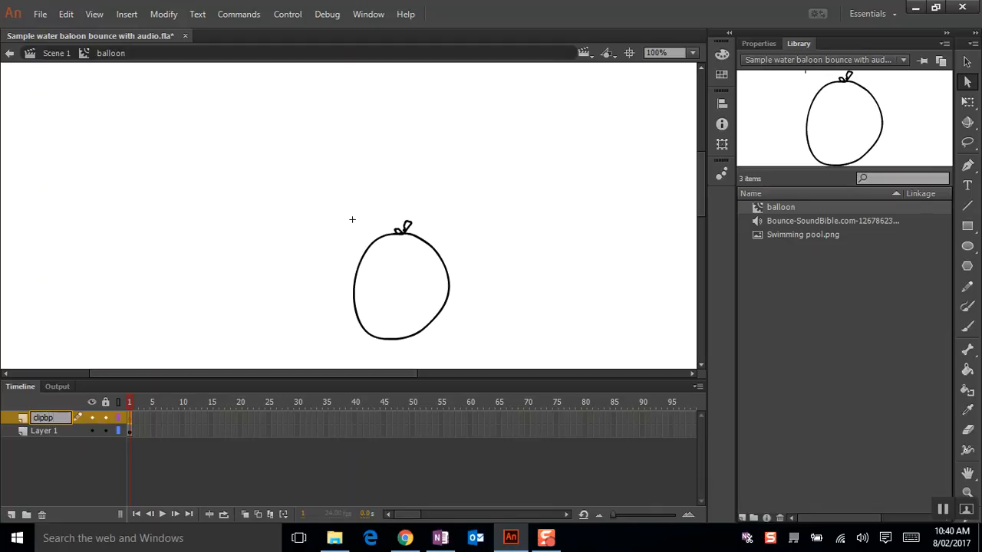
pyautogui.write('oard')
# Step: Paste the copied flour sack image into the clipboard layer and position it over the balloon drawing
pyautogui.click(93, 431)
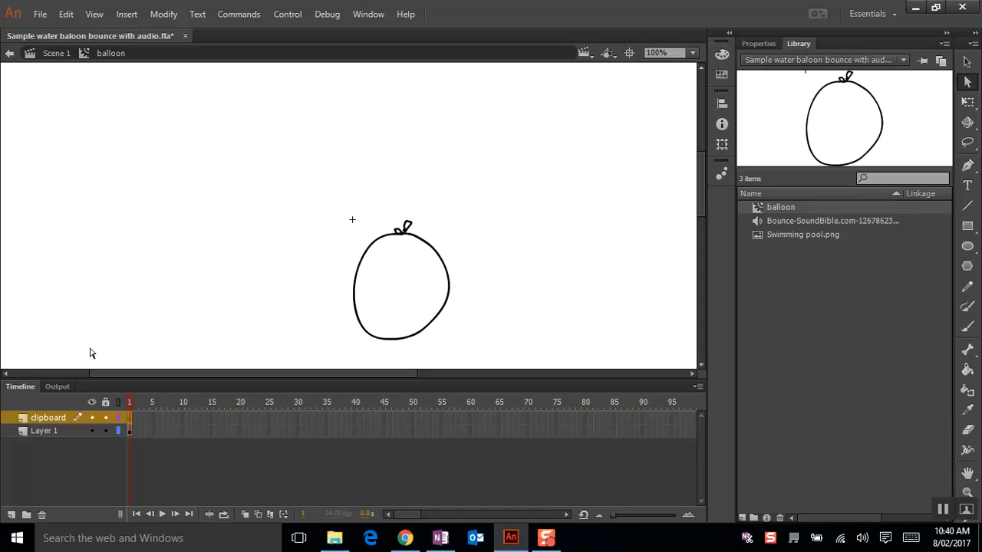
pyautogui.hotkey('ctrl', 'v')
pyautogui.moveTo(328, 193); pyautogui.dragTo(402, 258)
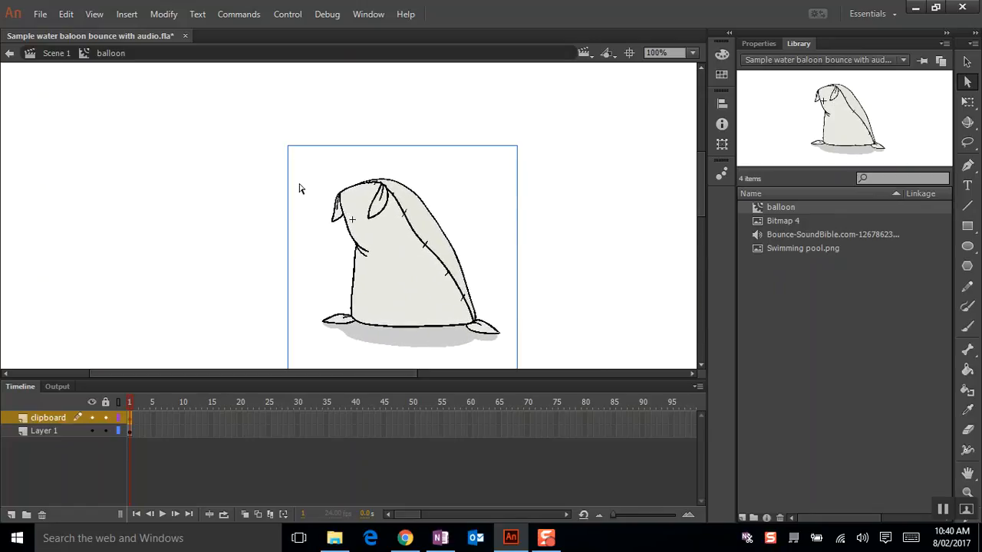
# Step: Return to Scene 1, rewind to frame 1, and test the movie with the flour sack replacing the balloon
pyautogui.click(9, 53)
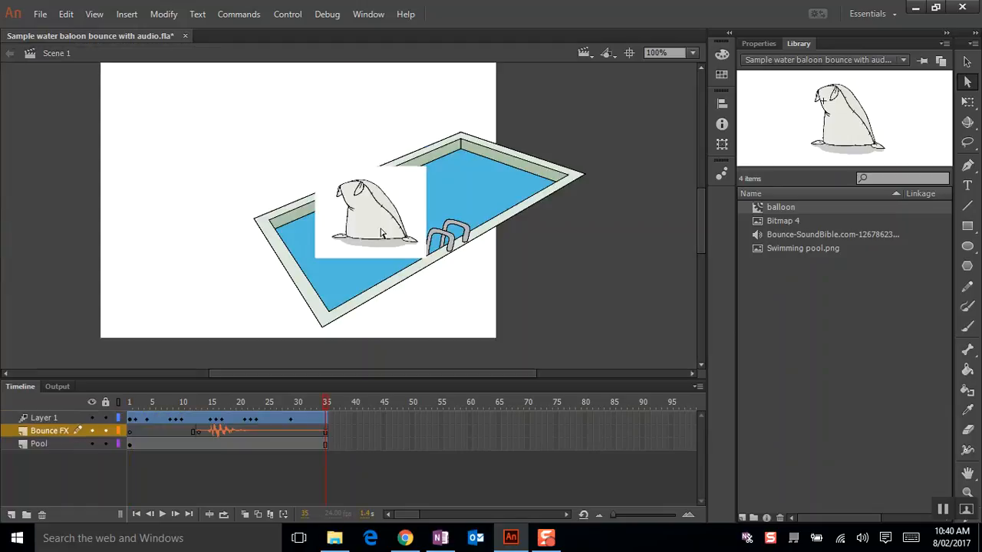
pyautogui.moveTo(328, 402); pyautogui.dragTo(102, 401)
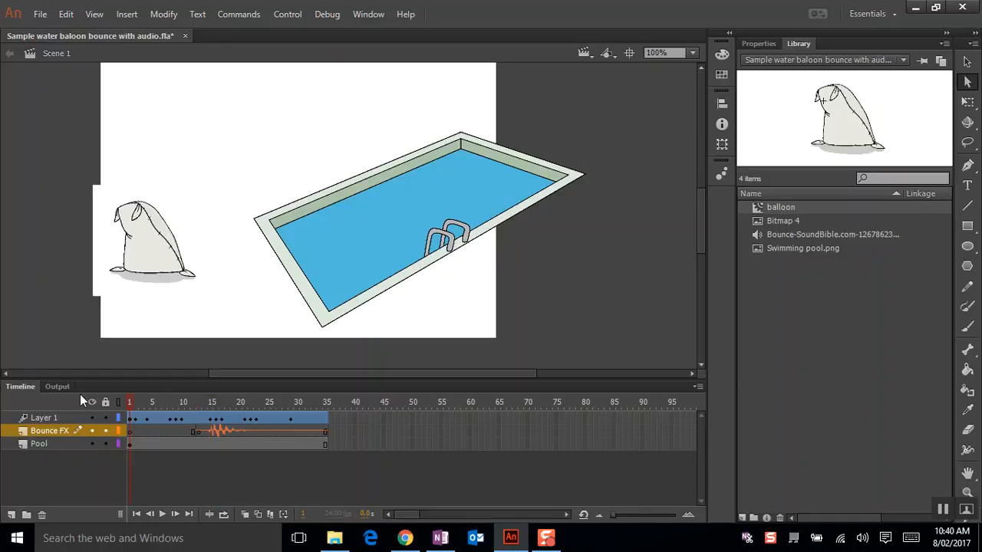
pyautogui.hotkey('ctrl', 'Return')
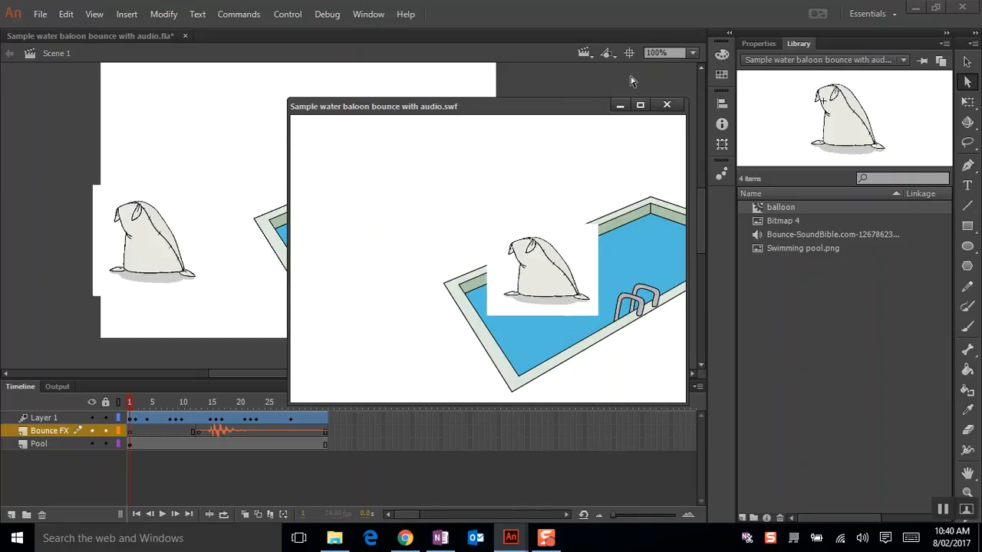
pyautogui.click(666, 104)
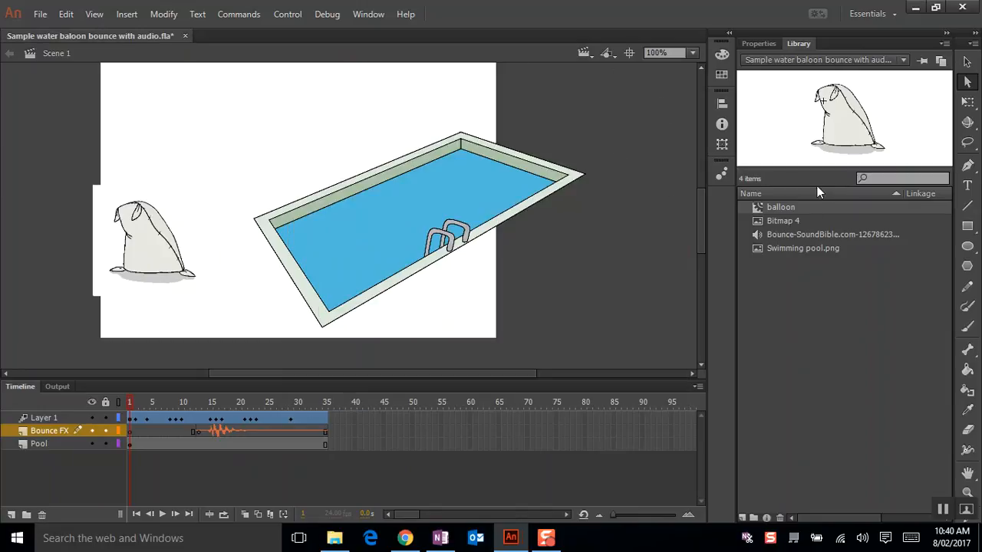
# Step: Reopen the balloon symbol for editing and hide Layer 1
pyautogui.click(773, 206)
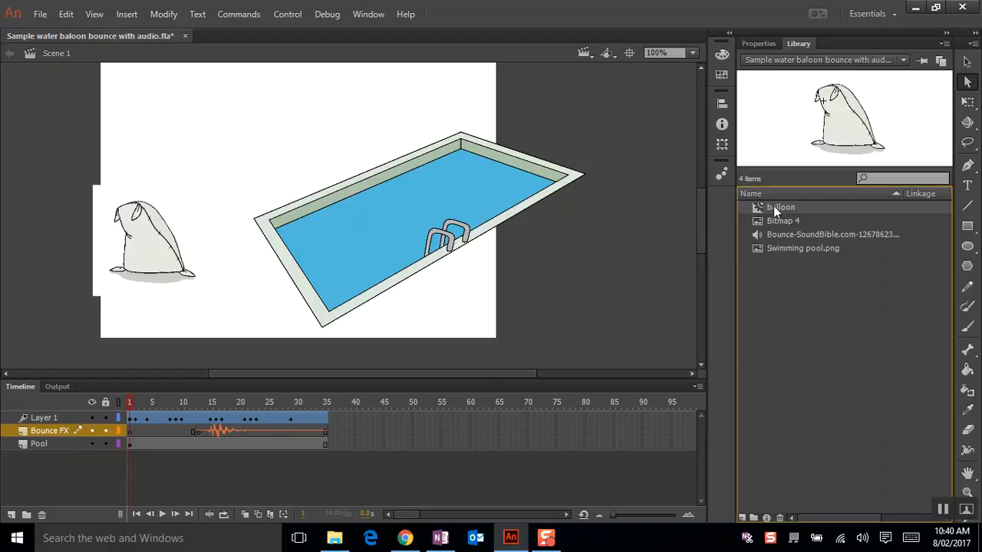
pyautogui.rightClick(778, 206)
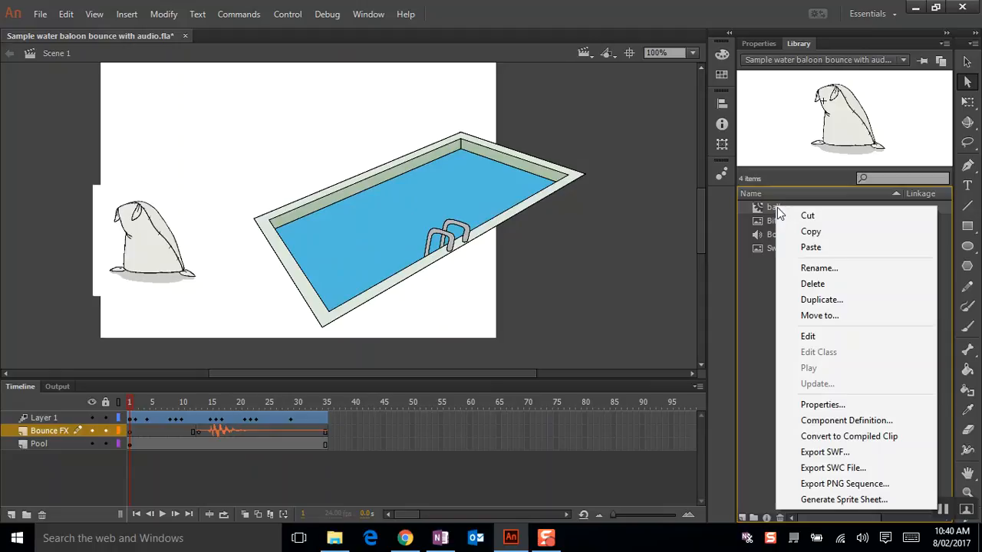
pyautogui.click(821, 338)
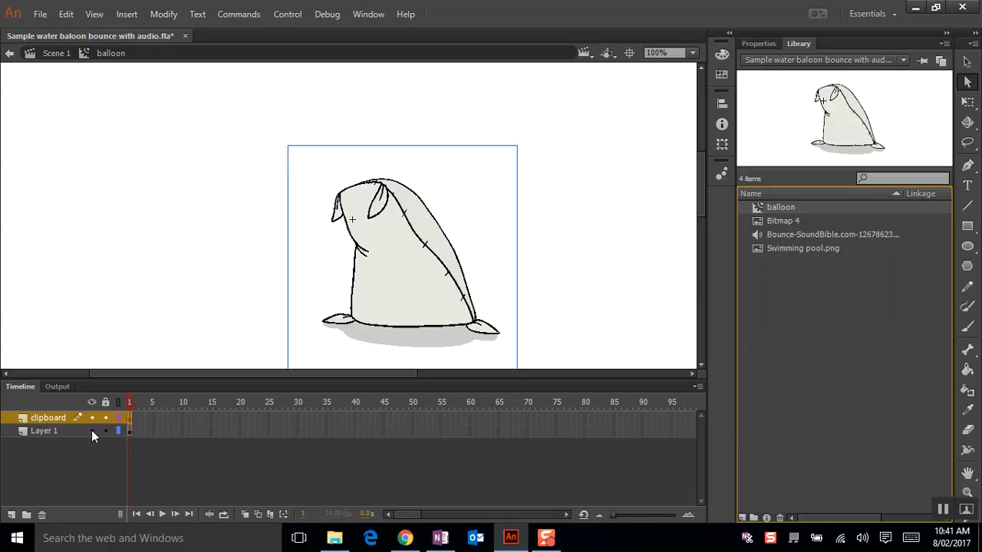
pyautogui.click(52, 430)
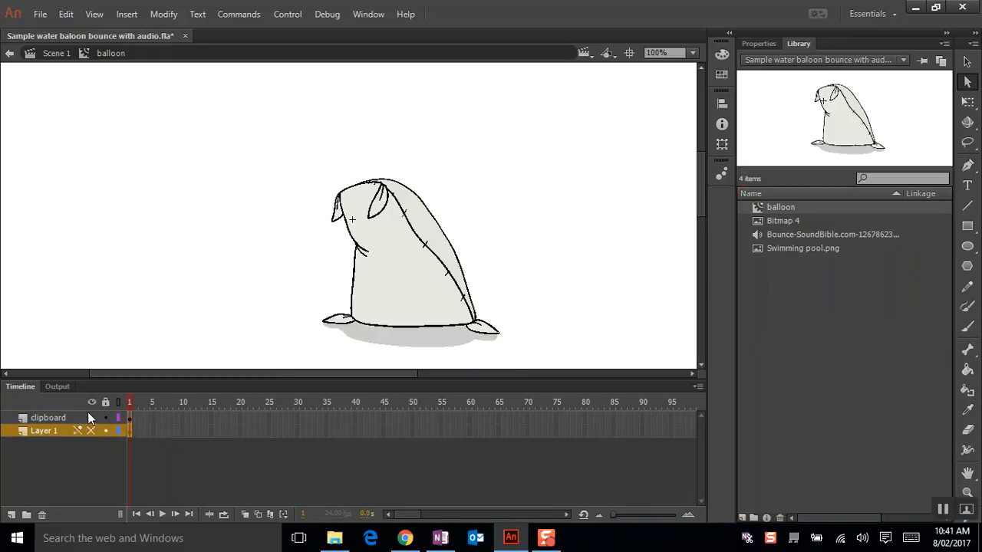
# Step: Add a layer named new and move it above the clipboard layer
pyautogui.click(12, 514)
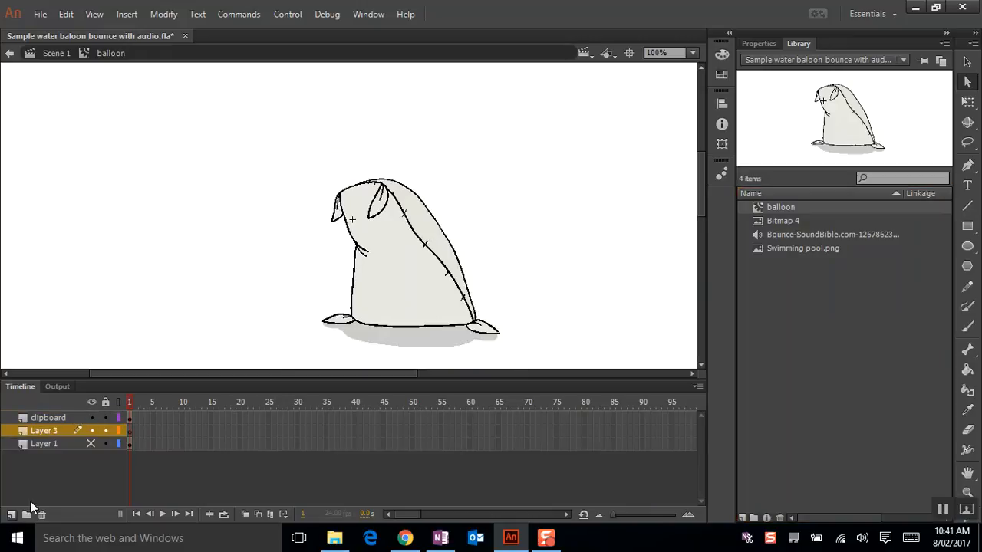
pyautogui.doubleClick(52, 430)
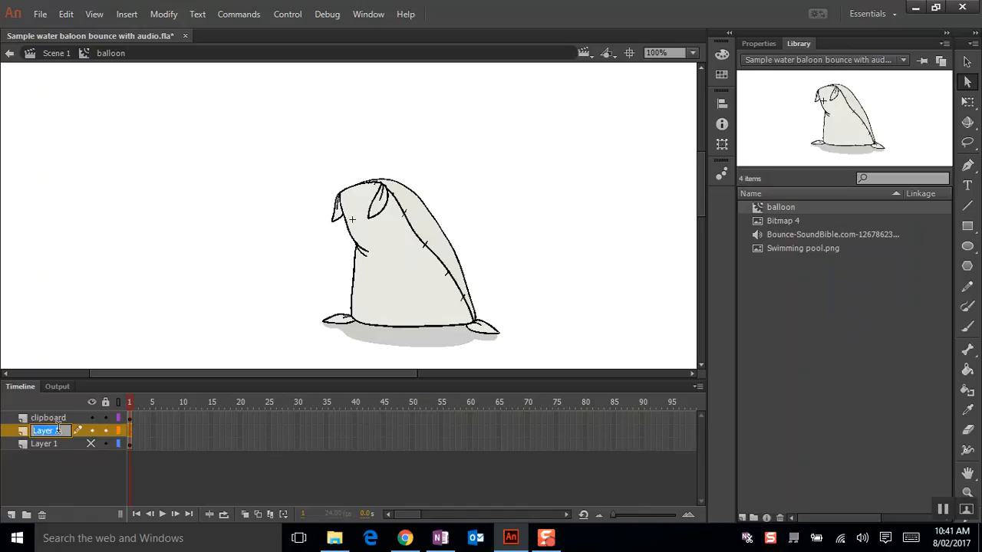
pyautogui.write('new')
pyautogui.press('Return')
pyautogui.moveTo(40, 431); pyautogui.dragTo(44, 412)
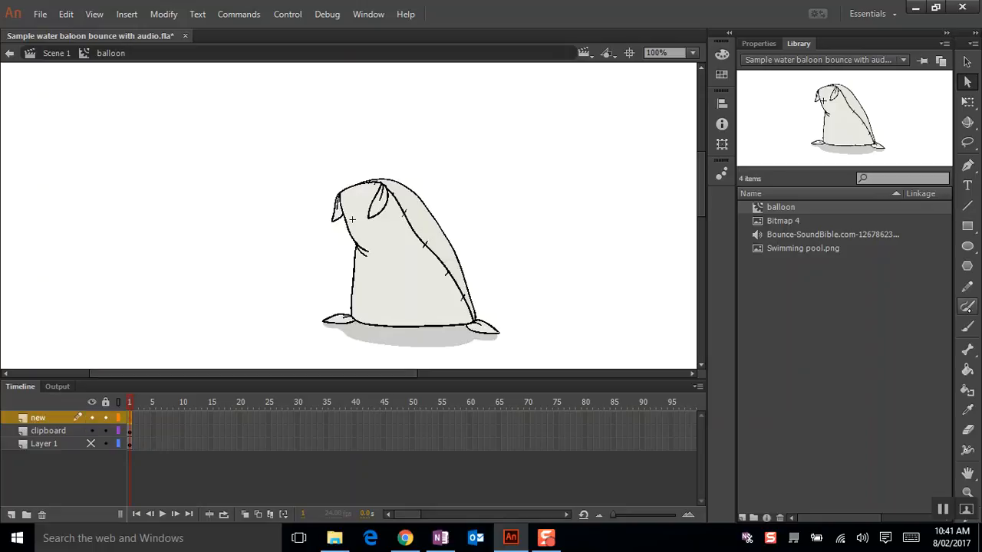
# Step: Activate the Brush tool and set its fill colour to black
pyautogui.click(967, 326)
pyautogui.click(761, 43)
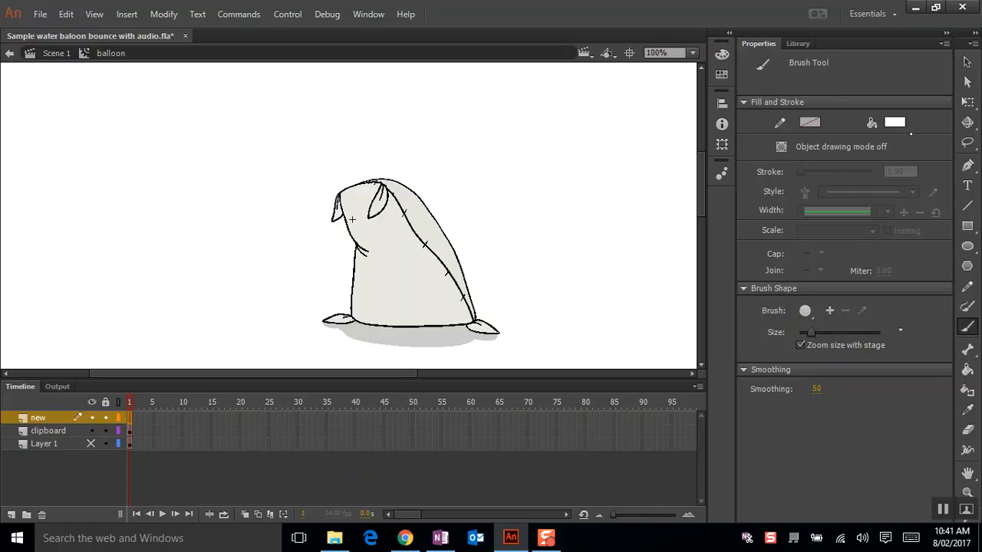
pyautogui.click(895, 121)
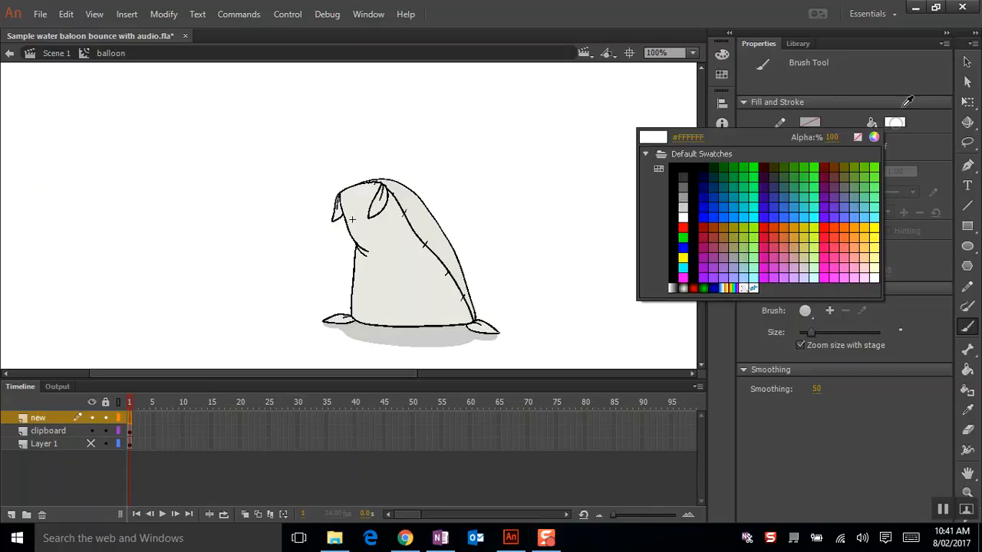
pyautogui.click(692, 166)
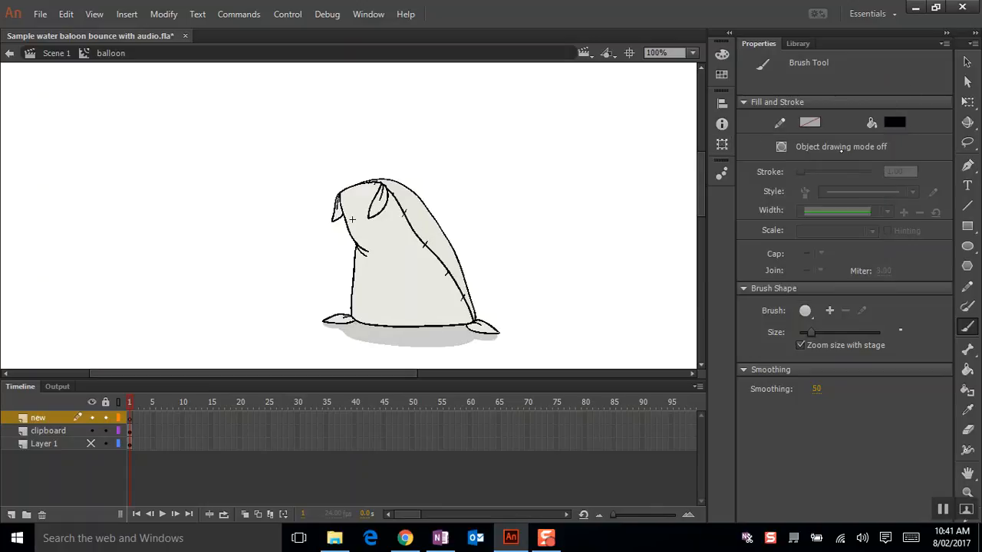
# Step: Make and undo a test stroke, then set the brush to the smallest size with the narrow vertical oval shape
pyautogui.moveTo(557, 212)
pyautogui.mouseDown()
pyautogui.moveTo(577, 228)
pyautogui.moveTo(577, 187)
pyautogui.moveTo(613, 138)
pyautogui.mouseUp()
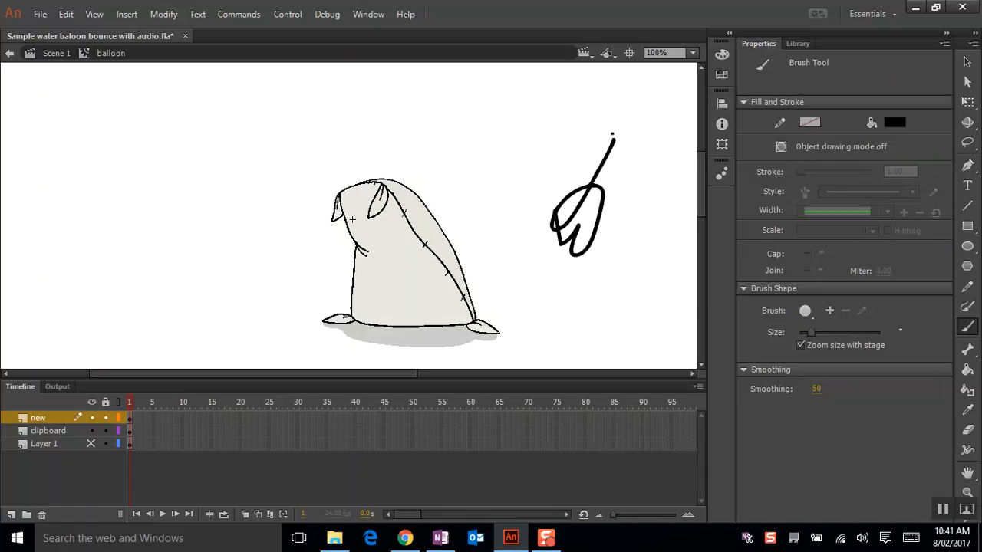
pyautogui.hotkey('ctrl', 'z')
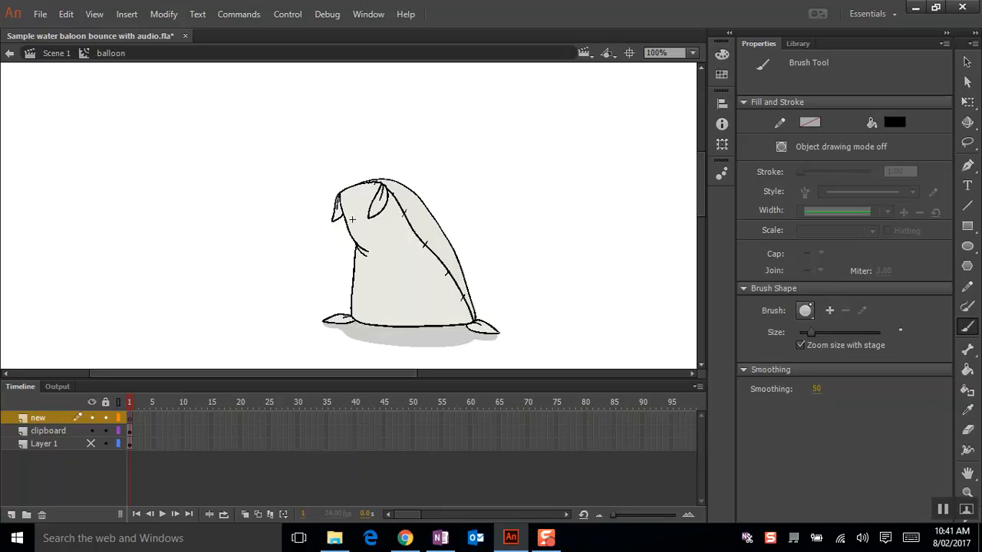
pyautogui.moveTo(812, 332); pyautogui.dragTo(800, 333)
pyautogui.click(802, 310)
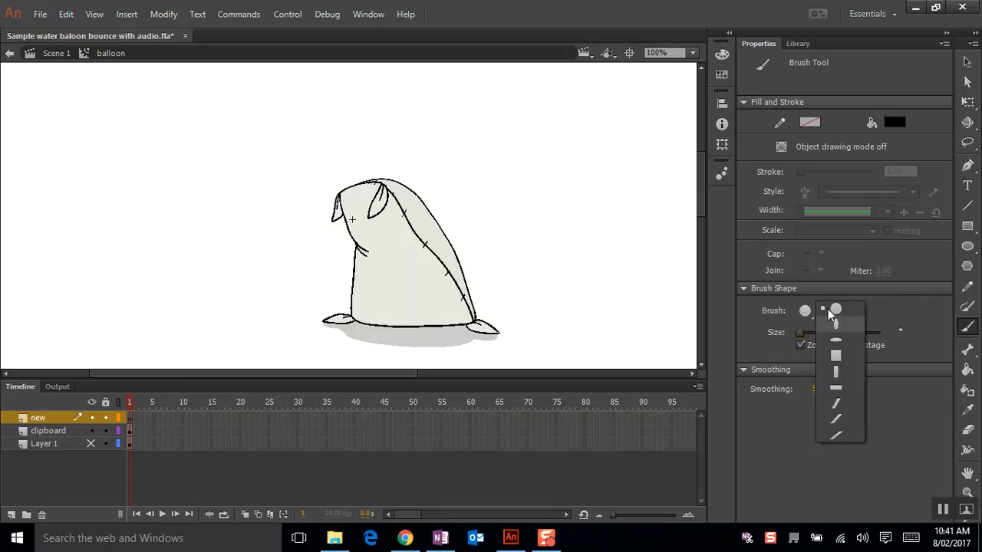
pyautogui.click(826, 319)
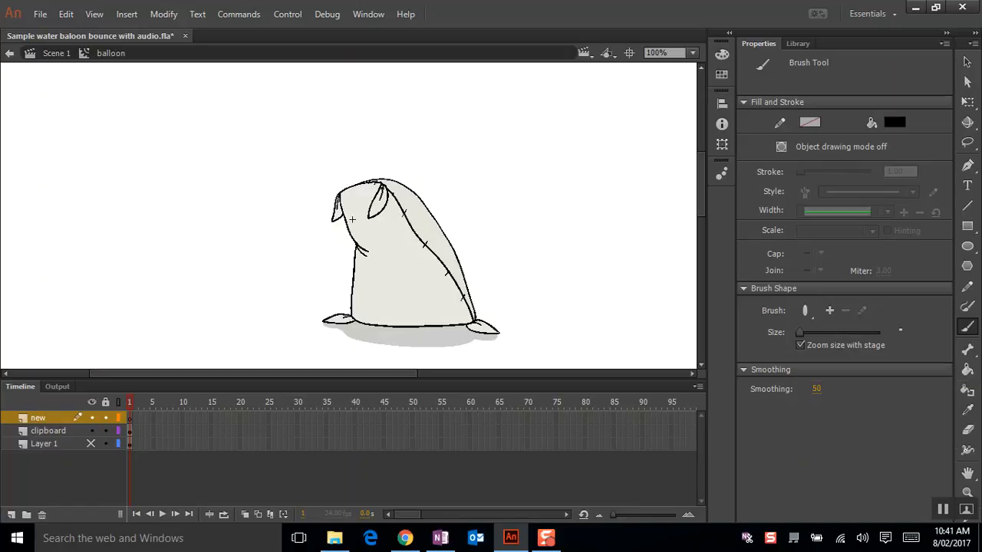
# Step: Trace the flour sack's outline, corner tufts, side seam and base with the brush on the new layer
pyautogui.moveTo(338, 193)
pyautogui.mouseDown()
pyautogui.moveTo(333, 220)
pyautogui.moveTo(391, 251)
pyautogui.moveTo(352, 258)
pyautogui.mouseUp()
pyautogui.moveTo(352, 306)
pyautogui.mouseDown()
pyautogui.moveTo(353, 317)
pyautogui.moveTo(325, 321)
pyautogui.moveTo(360, 314)
pyautogui.mouseUp()
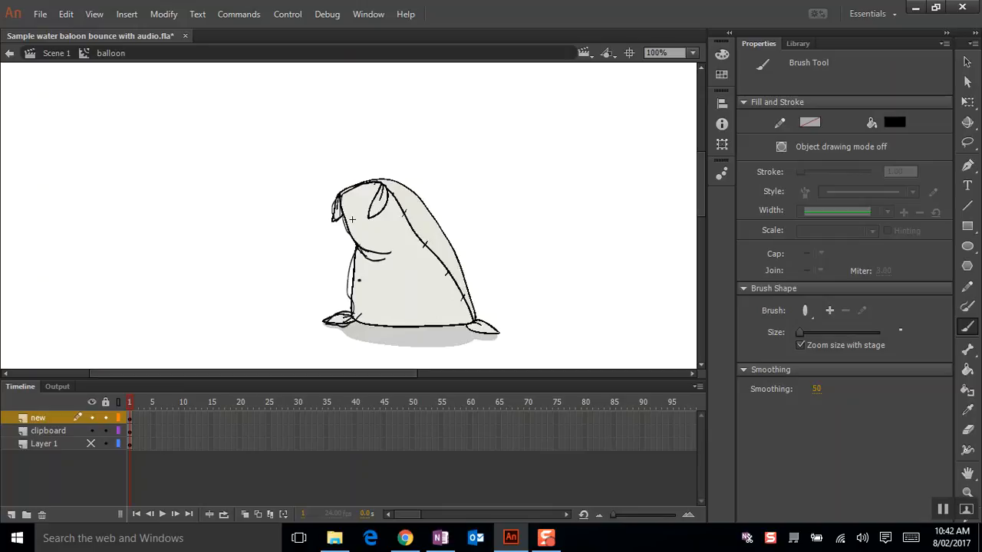
pyautogui.moveTo(382, 185)
pyautogui.mouseDown()
pyautogui.moveTo(369, 219)
pyautogui.moveTo(388, 192)
pyautogui.moveTo(375, 207)
pyautogui.moveTo(426, 245)
pyautogui.moveTo(471, 322)
pyautogui.mouseUp()
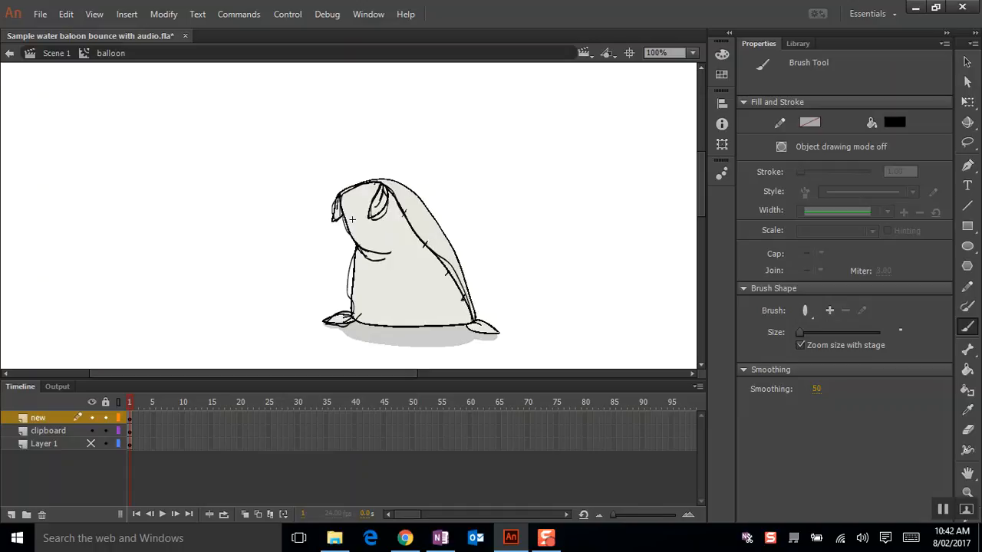
pyautogui.moveTo(378, 179)
pyautogui.mouseDown()
pyautogui.moveTo(414, 198)
pyautogui.moveTo(453, 247)
pyautogui.moveTo(473, 307)
pyautogui.moveTo(509, 330)
pyautogui.moveTo(493, 327)
pyautogui.mouseUp()
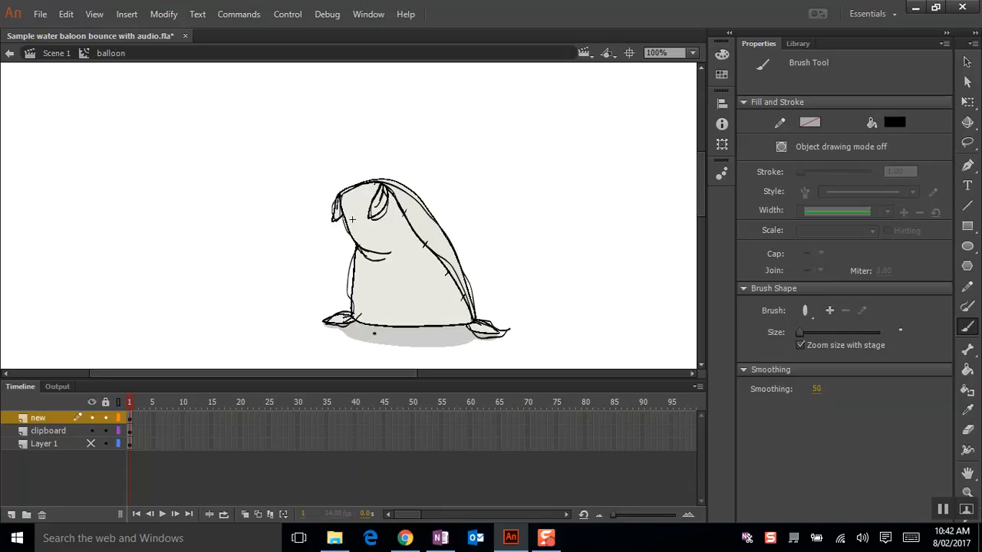
pyautogui.moveTo(354, 317); pyautogui.dragTo(478, 322)
# Step: Brush four small teardrops onto the flour sack's back and belly, and zigzag stitching along its front base and side seam
pyautogui.scroll(-5, 435, 220)
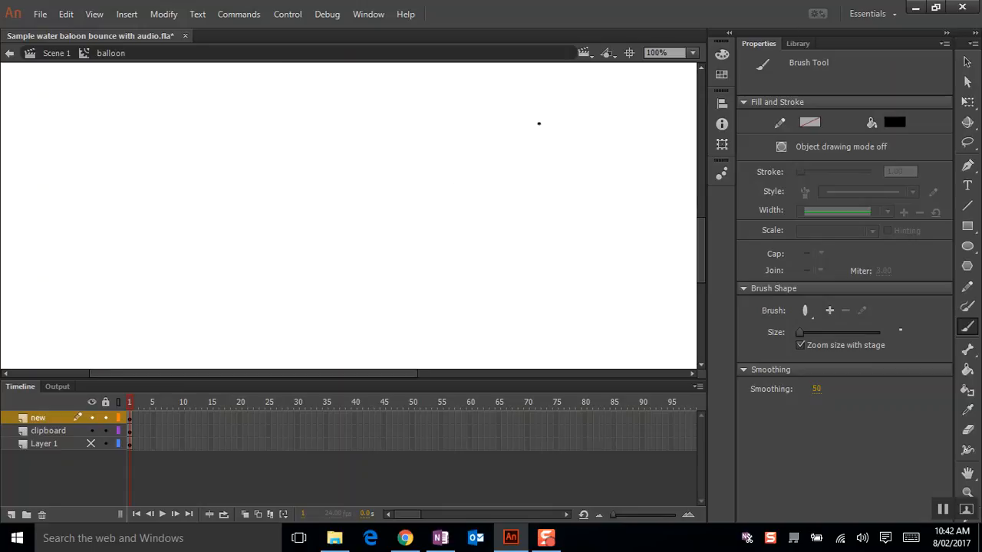
pyautogui.click(693, 53)
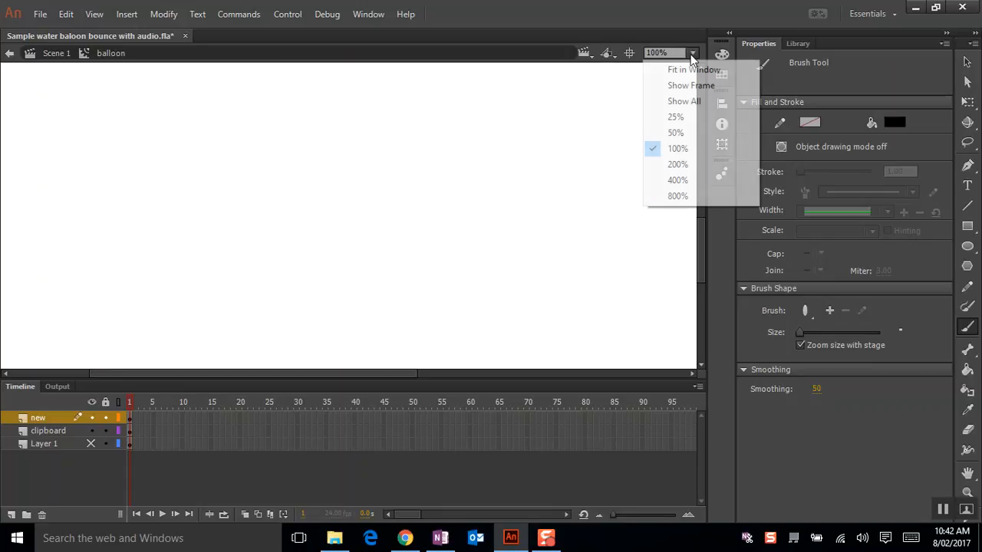
pyautogui.click(689, 102)
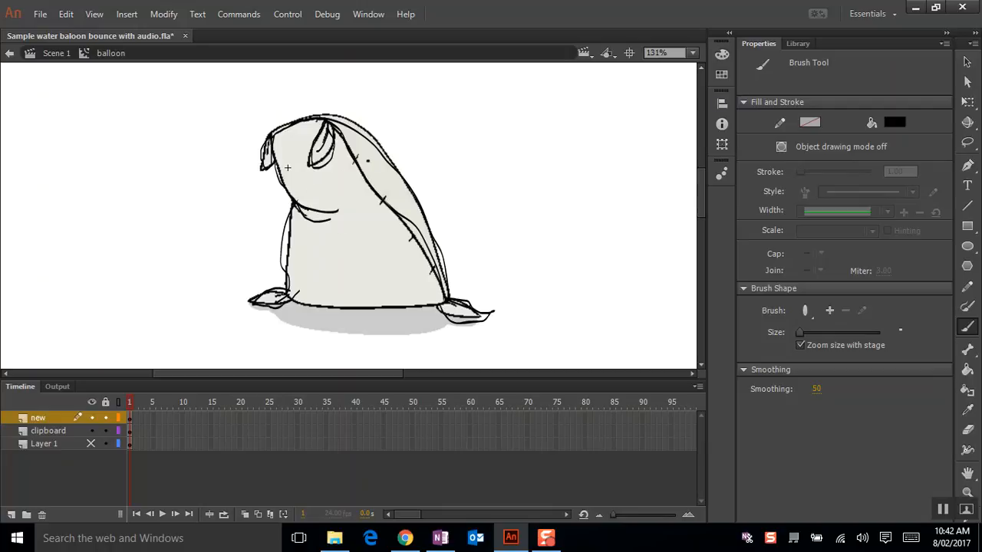
pyautogui.moveTo(372, 149); pyautogui.dragTo(373, 150)
pyautogui.moveTo(404, 199); pyautogui.dragTo(399, 196)
pyautogui.moveTo(401, 250); pyautogui.dragTo(415, 294)
pyautogui.moveTo(295, 291); pyautogui.dragTo(348, 305)
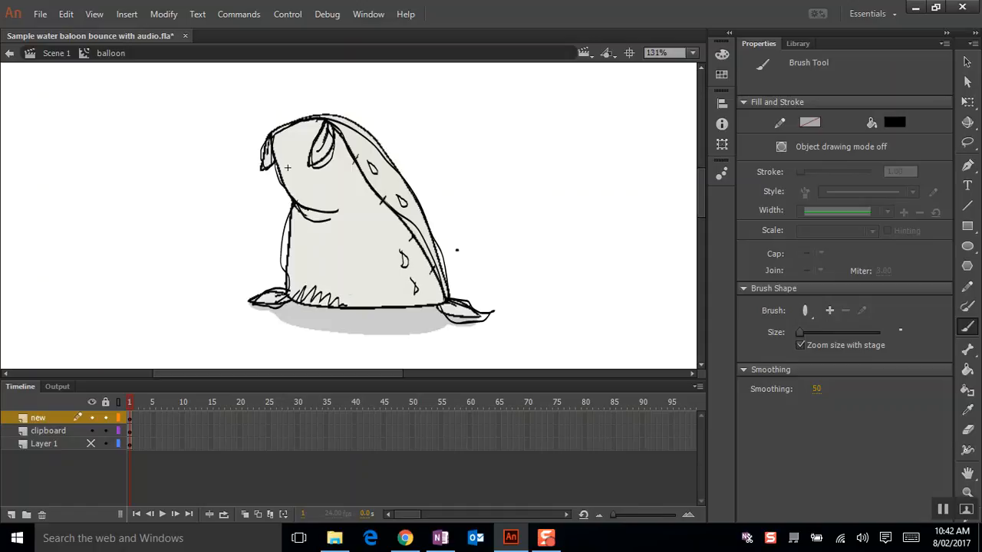
pyautogui.moveTo(446, 285)
pyautogui.mouseDown()
pyautogui.moveTo(428, 239)
pyautogui.moveTo(385, 194)
pyautogui.moveTo(373, 168)
pyautogui.mouseUp()
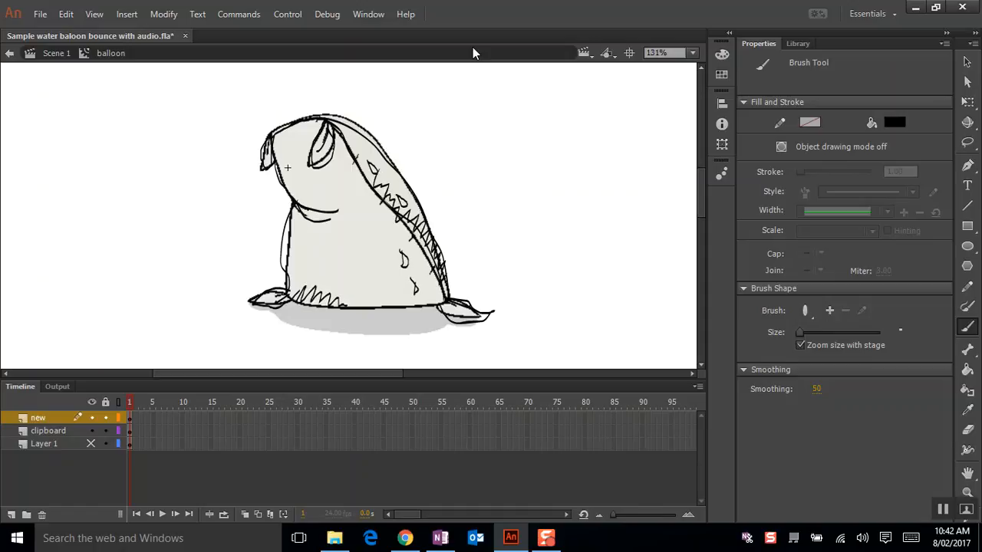
# Step: Hide the clipboard layer and complete the sack's missing base line with a brush stroke between the two bottom corners
pyautogui.click(92, 431)
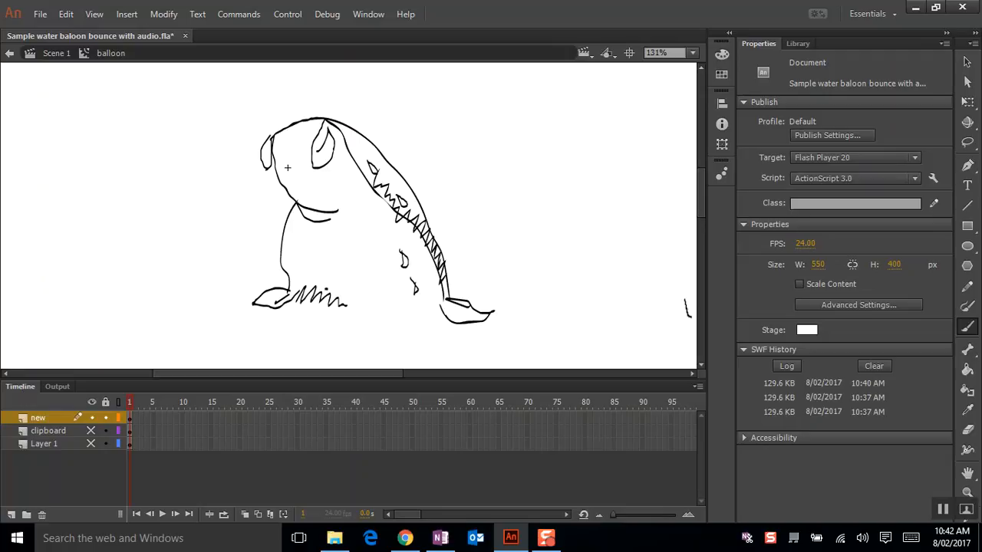
pyautogui.click(91, 431)
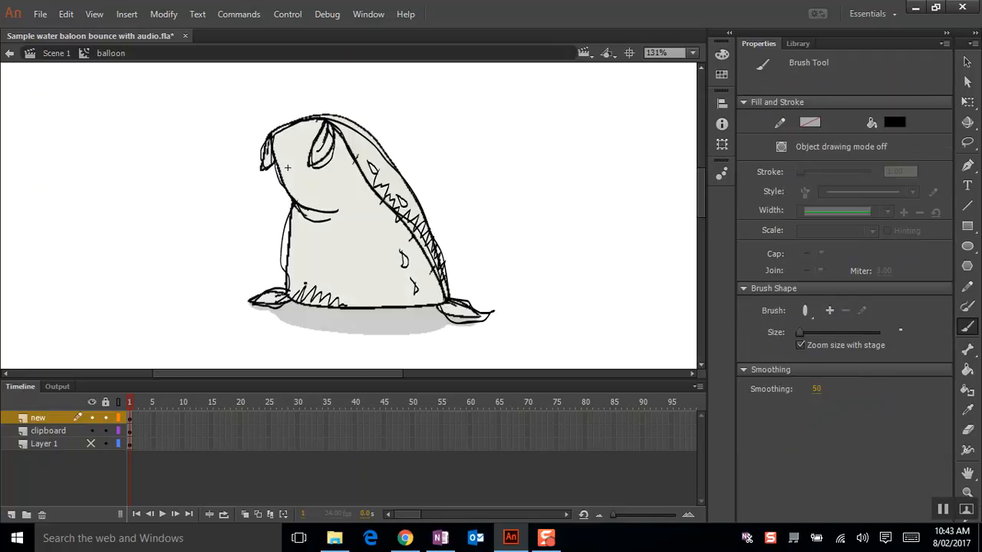
pyautogui.click(92, 434)
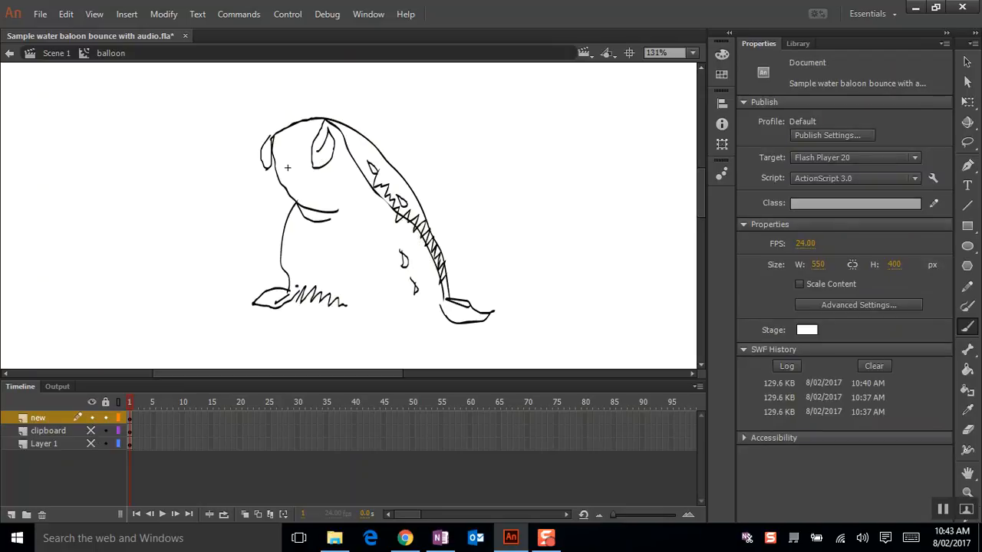
pyautogui.moveTo(342, 313); pyautogui.dragTo(432, 309)
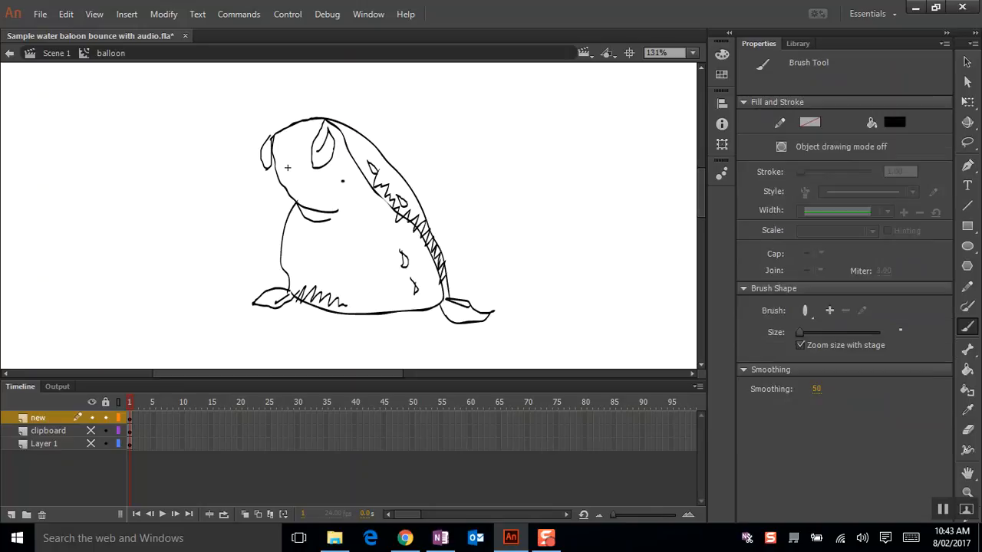
# Step: Draw two eyes with eyebrows on the sack's face and a curved crease beside the mouth
pyautogui.moveTo(347, 186); pyautogui.dragTo(325, 181)
pyautogui.moveTo(302, 178); pyautogui.dragTo(309, 185)
pyautogui.moveTo(352, 214); pyautogui.dragTo(359, 230)
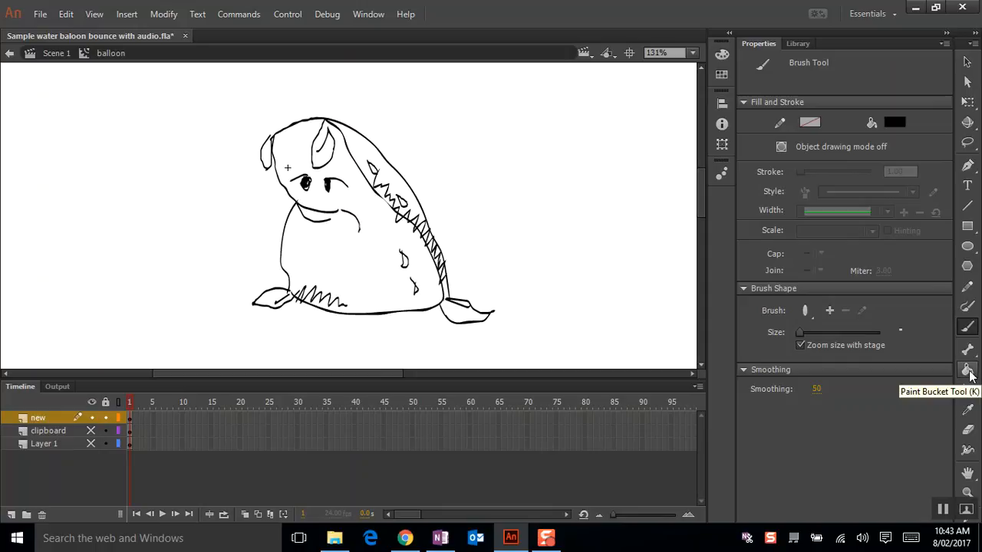
# Step: Fill the sack's side strip, body and rear bottom tuft with light grey #CCCCCC using the Paint Bucket, and try filling a stitching gap
pyautogui.click(969, 373)
pyautogui.click(896, 121)
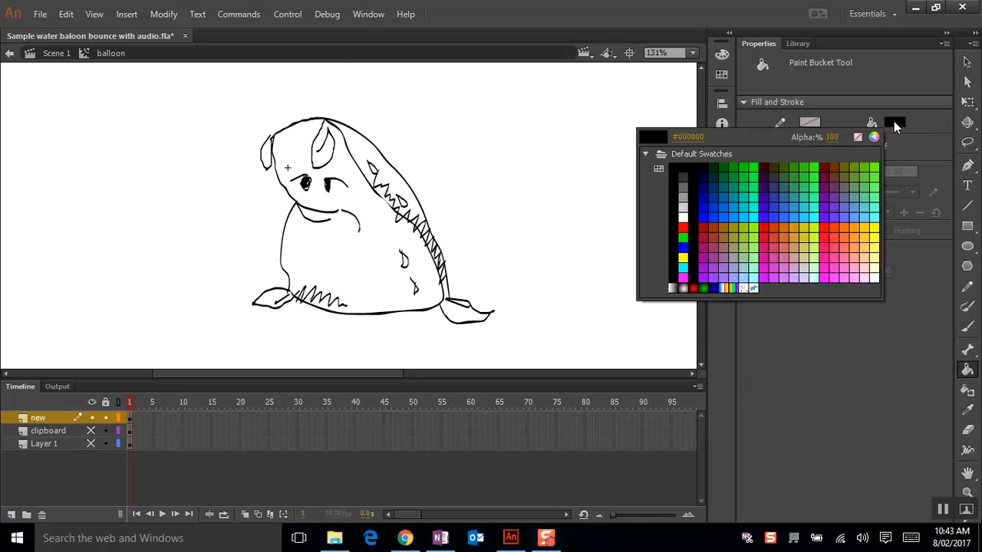
pyautogui.click(690, 201)
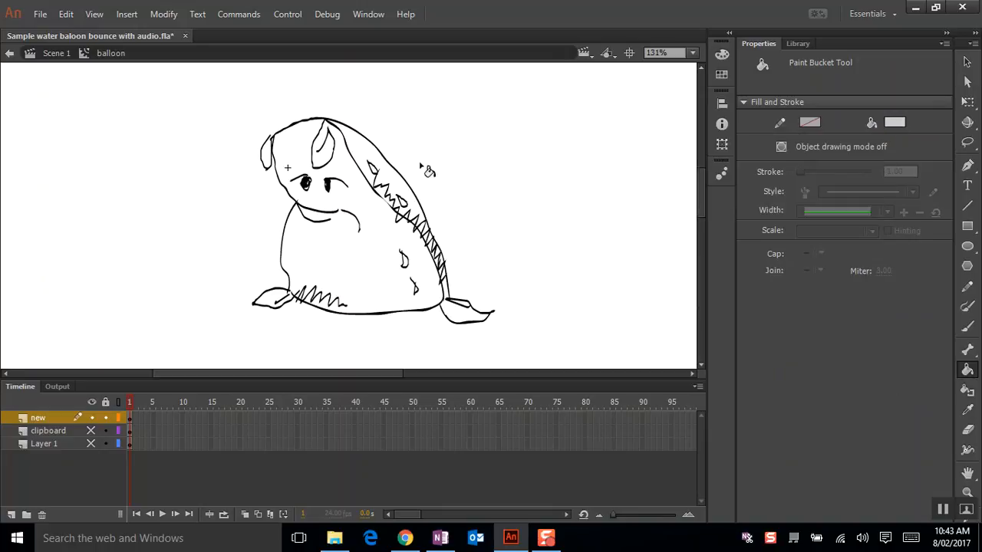
pyautogui.click(367, 150)
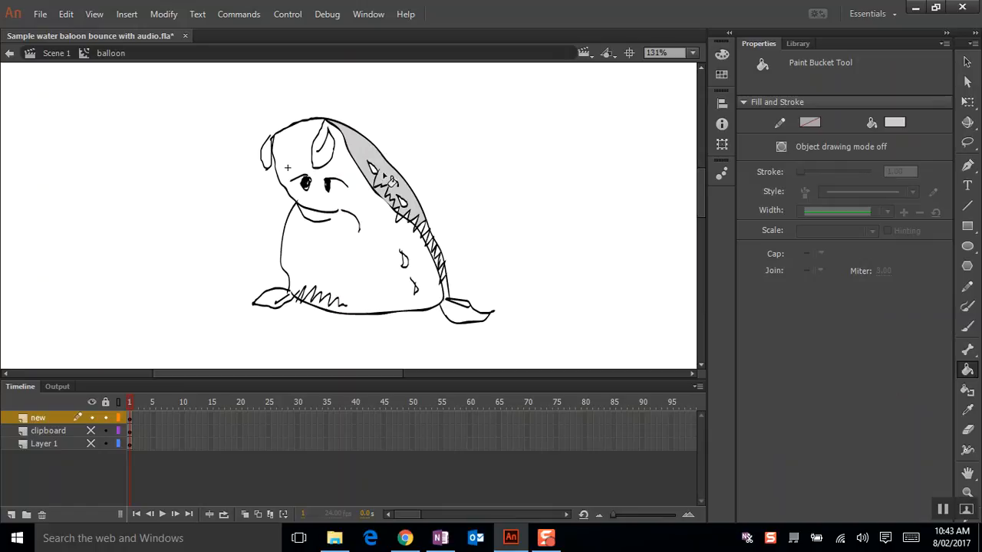
pyautogui.click(395, 238)
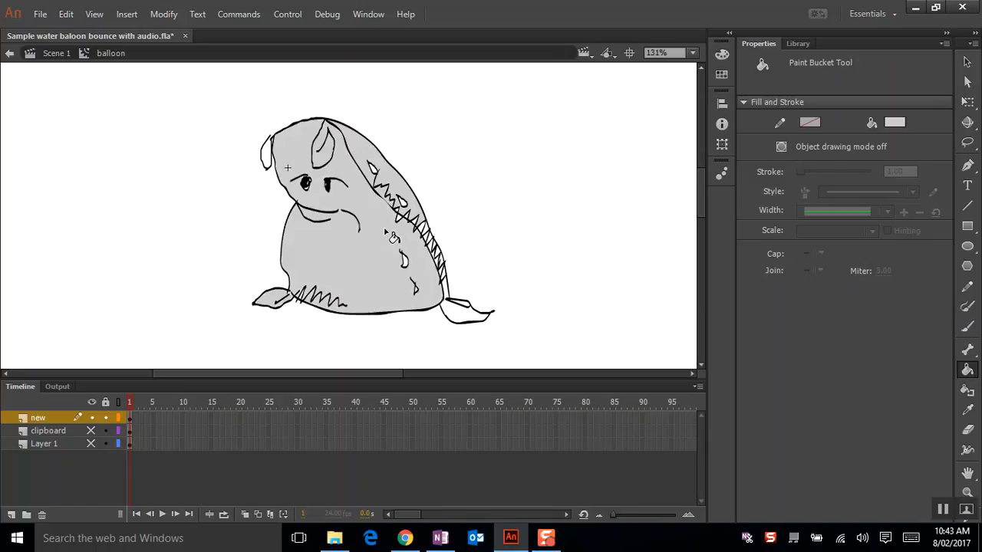
pyautogui.click(459, 314)
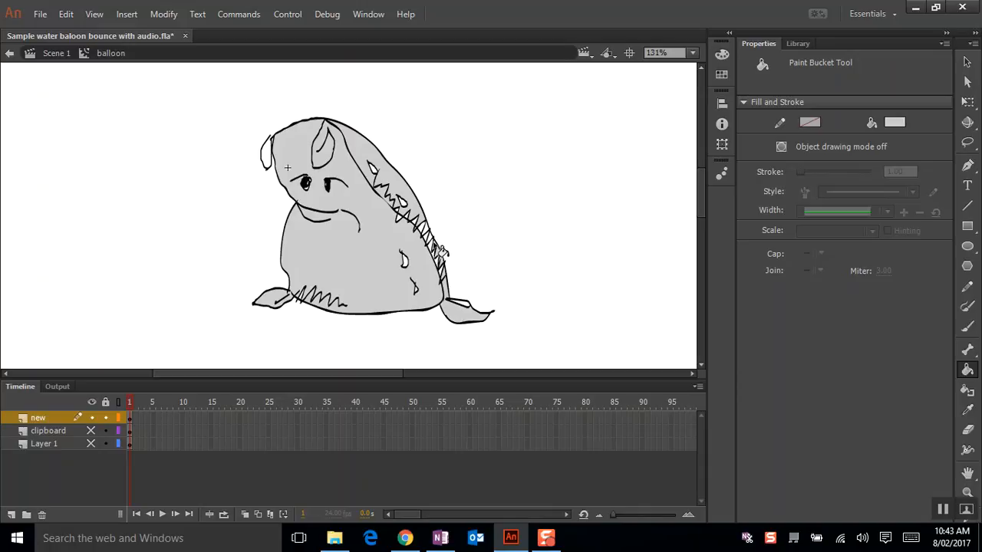
pyautogui.click(433, 243)
pyautogui.hotkey('ctrl', 'z')
# Step: Fill the four teardrops and the small sliver on the rear bottom tuft with cyan
pyautogui.click(894, 122)
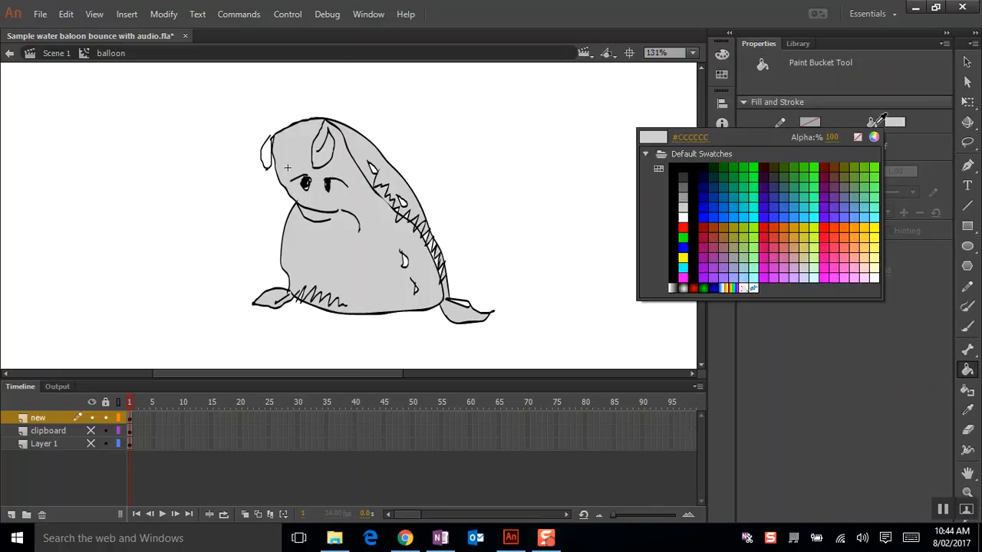
pyautogui.click(758, 215)
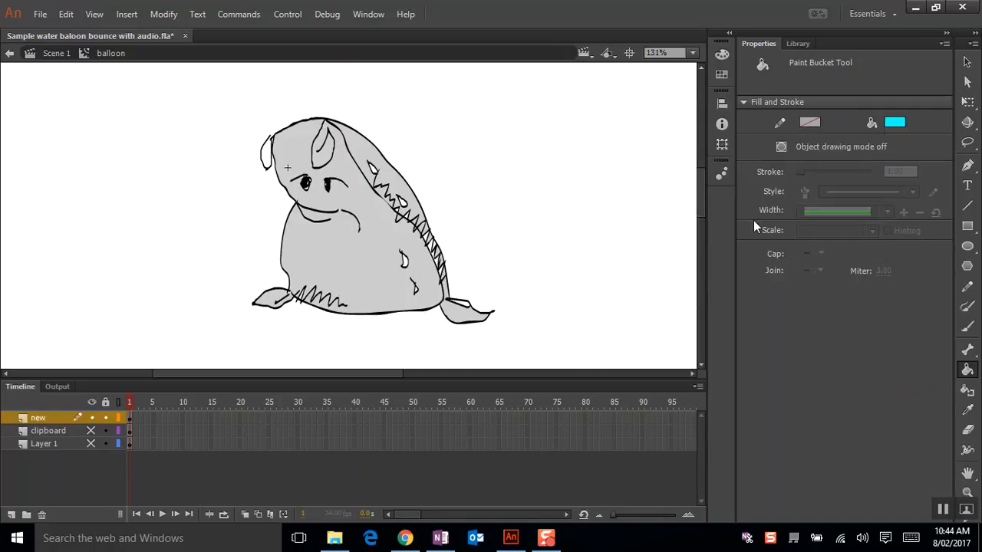
pyautogui.click(374, 170)
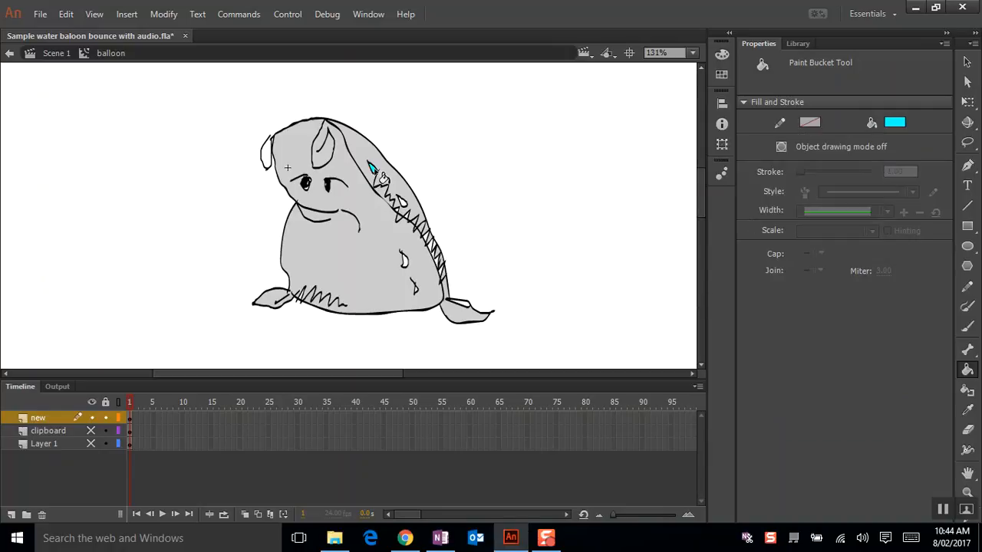
pyautogui.click(401, 201)
pyautogui.click(404, 261)
pyautogui.click(415, 289)
pyautogui.click(460, 304)
# Step: Return to Scene 1 and test the movie to check the new artwork in the bounce animation
pyautogui.click(9, 56)
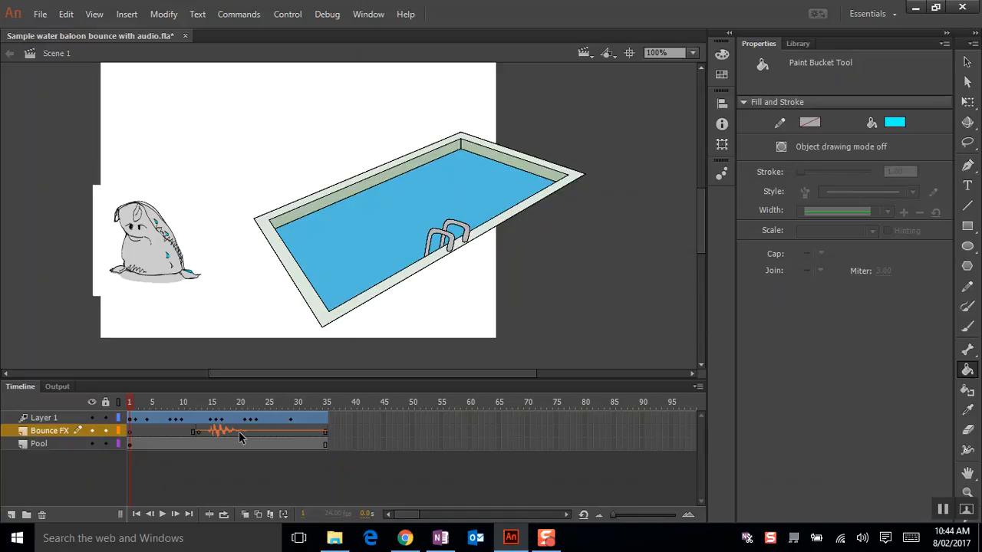
pyautogui.hotkey('ctrl', 'Return')
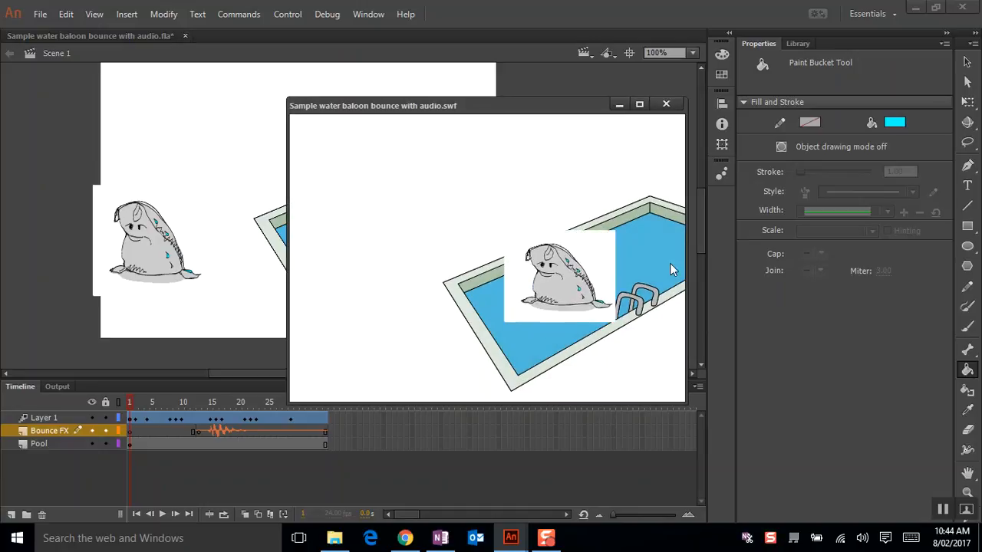
pyautogui.click(666, 104)
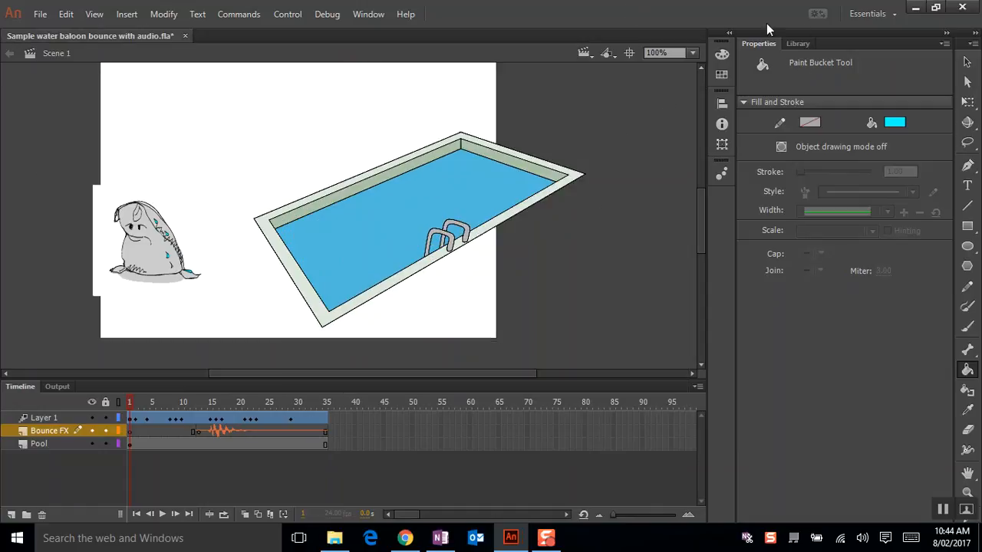
# Step: Open the balloon symbol for editing from the library
pyautogui.click(799, 44)
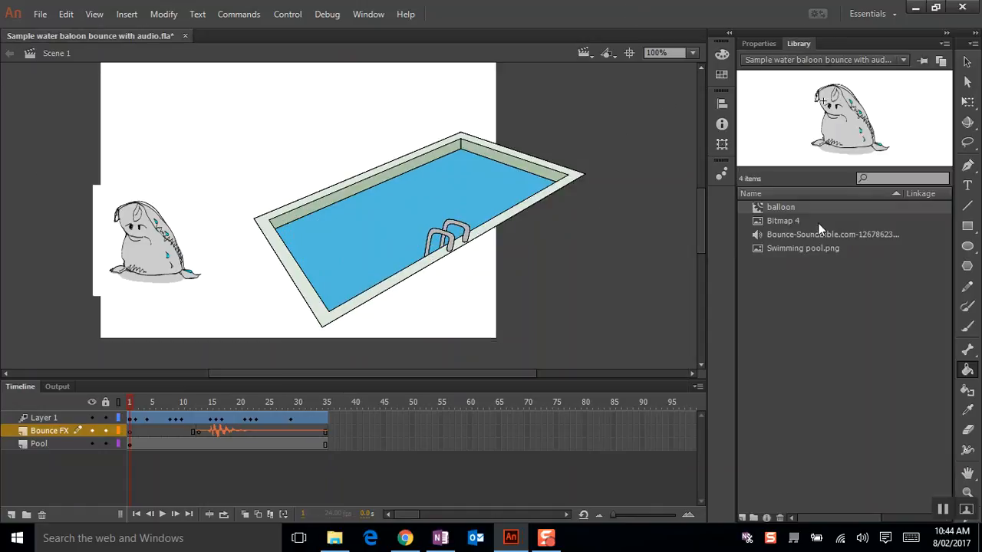
pyautogui.rightClick(783, 207)
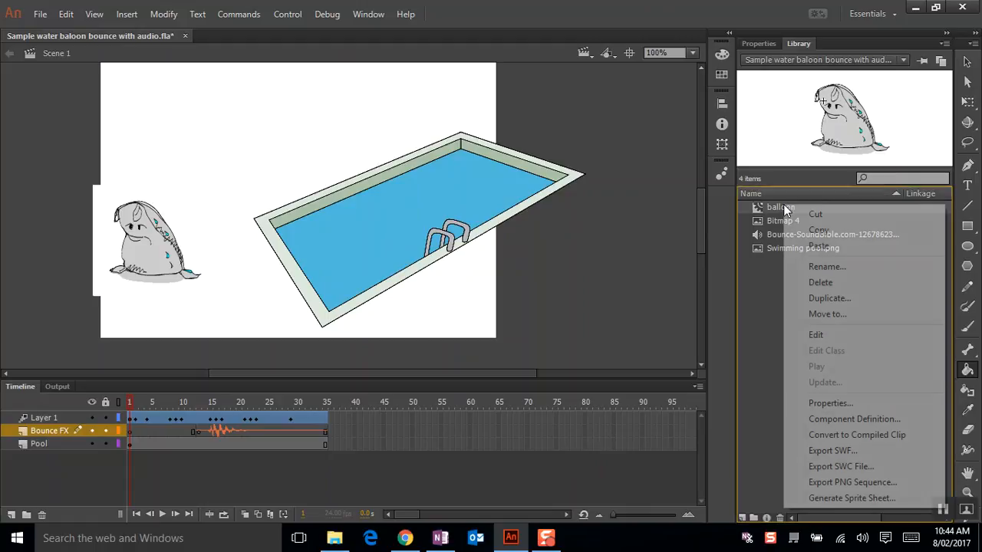
pyautogui.click(825, 339)
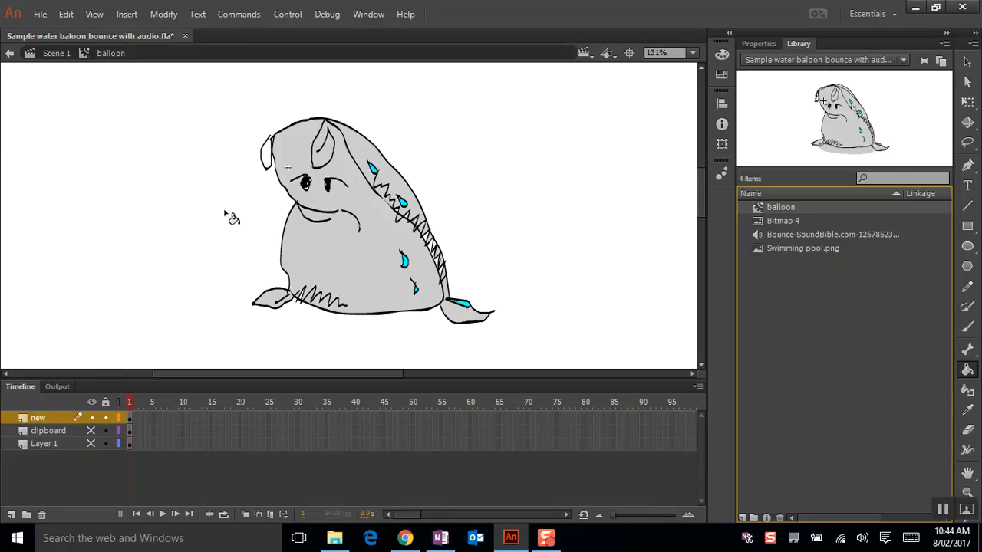
# Step: Delete the clipboard layer and Layer 1 from the balloon symbol, keeping only the layer named new
pyautogui.click(968, 61)
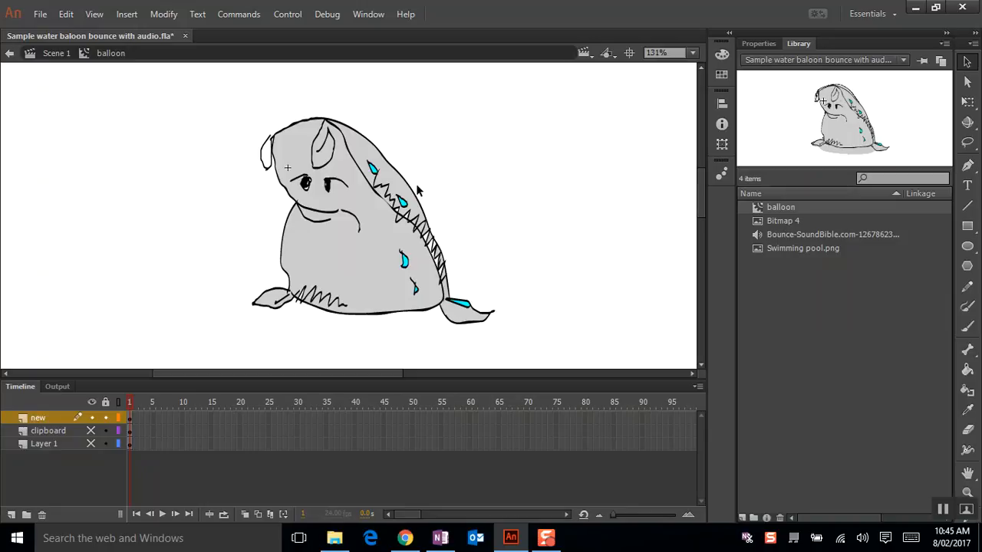
pyautogui.click(63, 433)
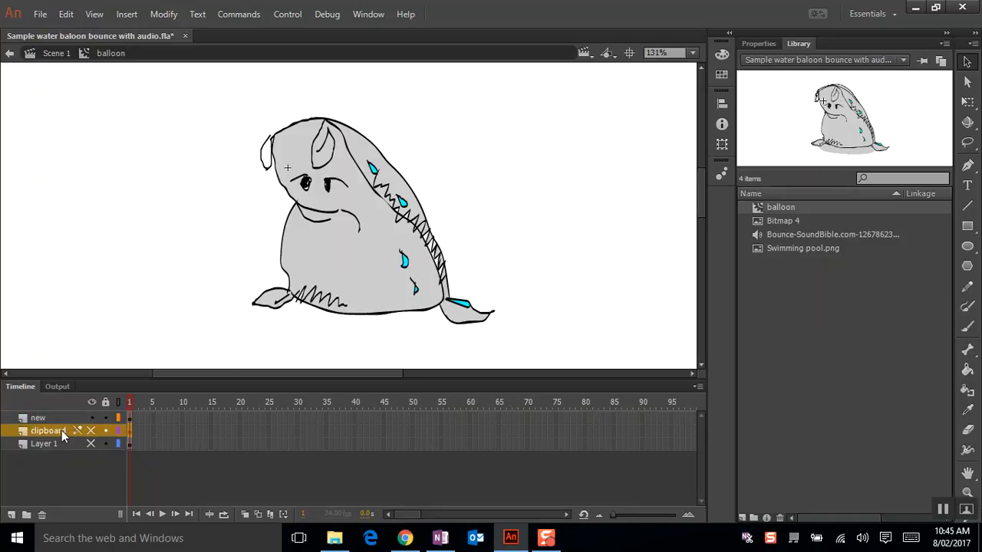
pyautogui.click(91, 431)
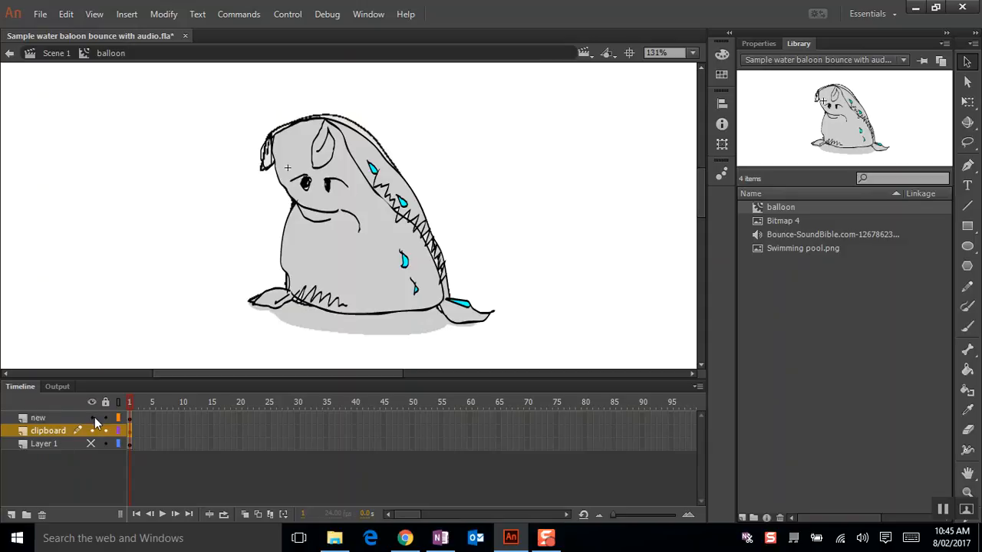
pyautogui.click(48, 432)
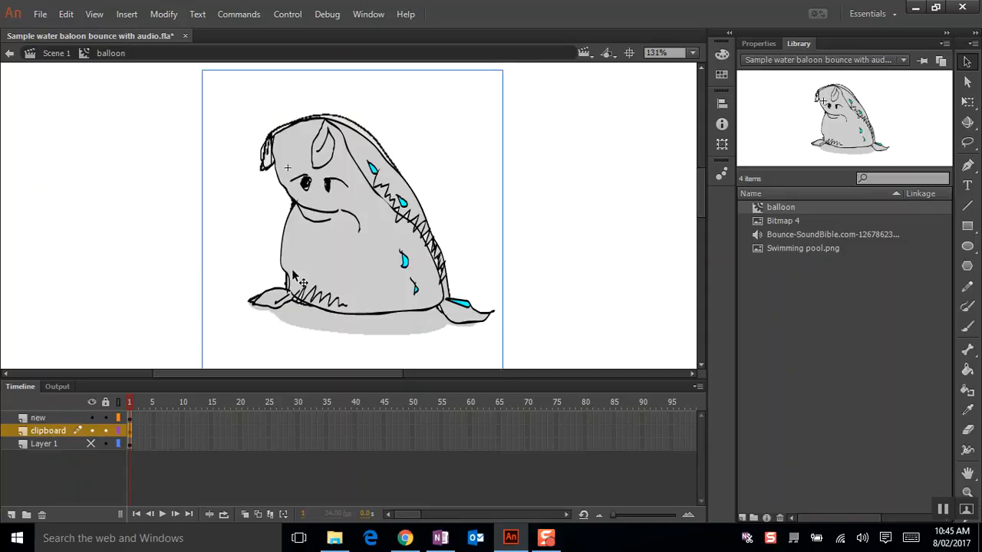
pyautogui.click(42, 515)
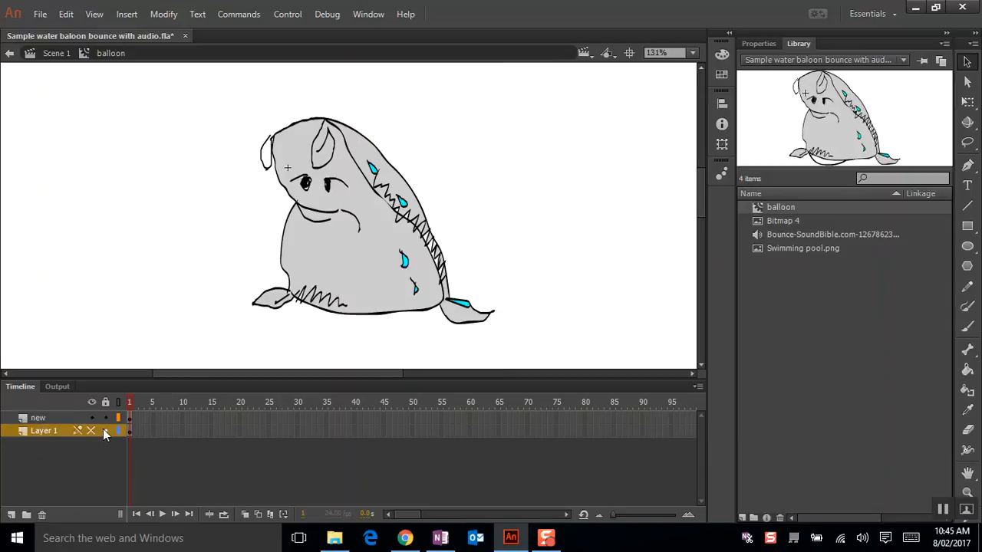
pyautogui.click(42, 515)
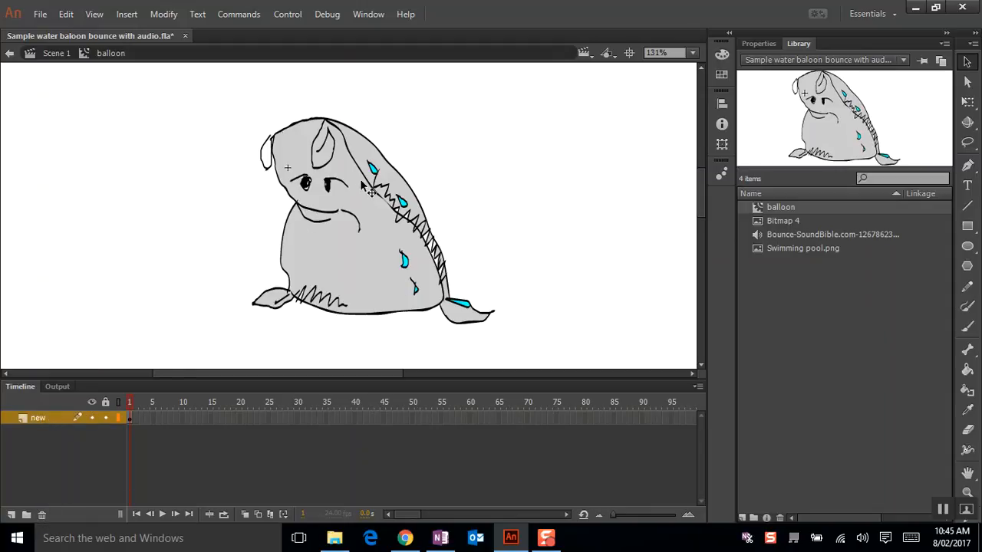
# Step: Return to Scene 1, add a layer and move it above Layer 1
pyautogui.click(8, 55)
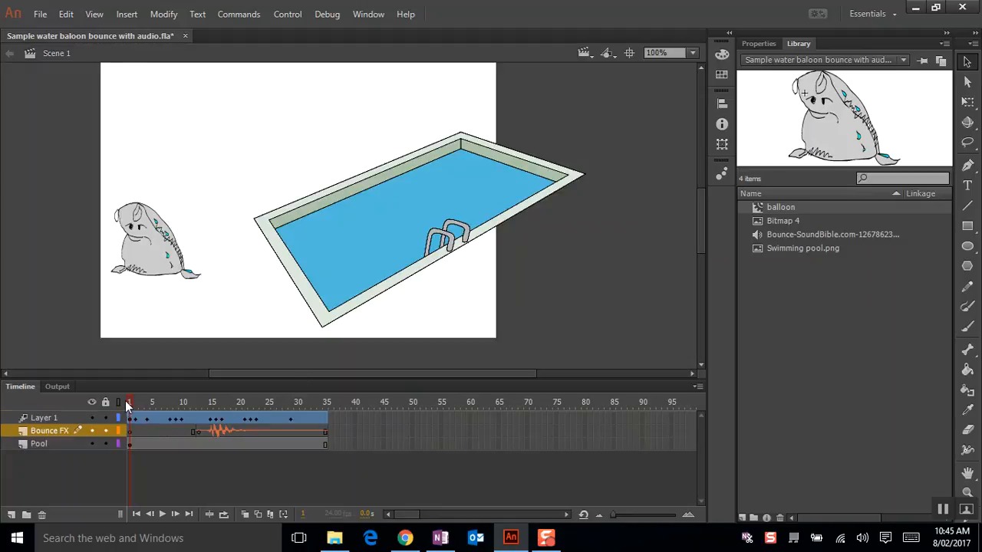
pyautogui.moveTo(130, 402)
pyautogui.mouseDown()
pyautogui.moveTo(301, 402)
pyautogui.moveTo(136, 404)
pyautogui.moveTo(235, 414)
pyautogui.moveTo(325, 402)
pyautogui.moveTo(125, 404)
pyautogui.mouseUp()
pyautogui.click(11, 515)
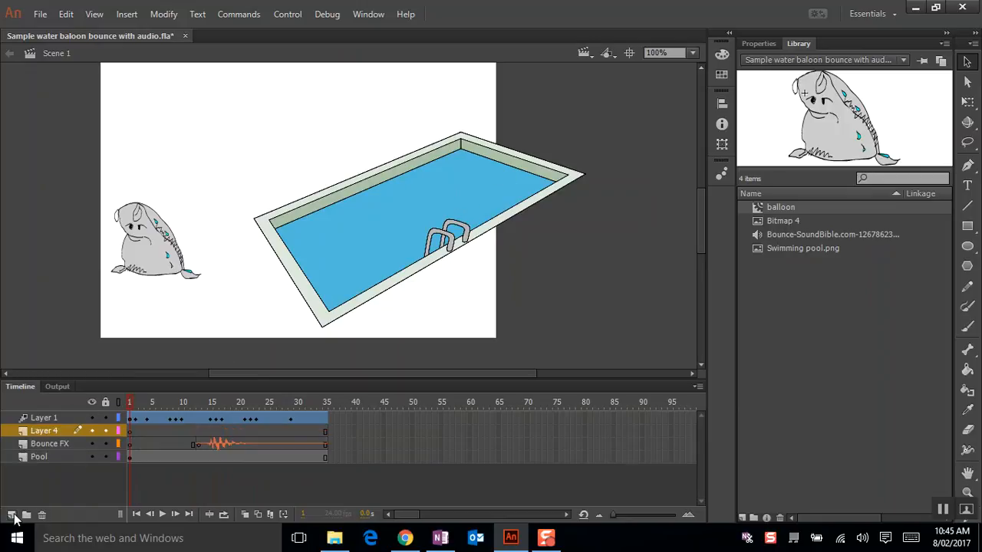
pyautogui.moveTo(56, 435); pyautogui.dragTo(63, 411)
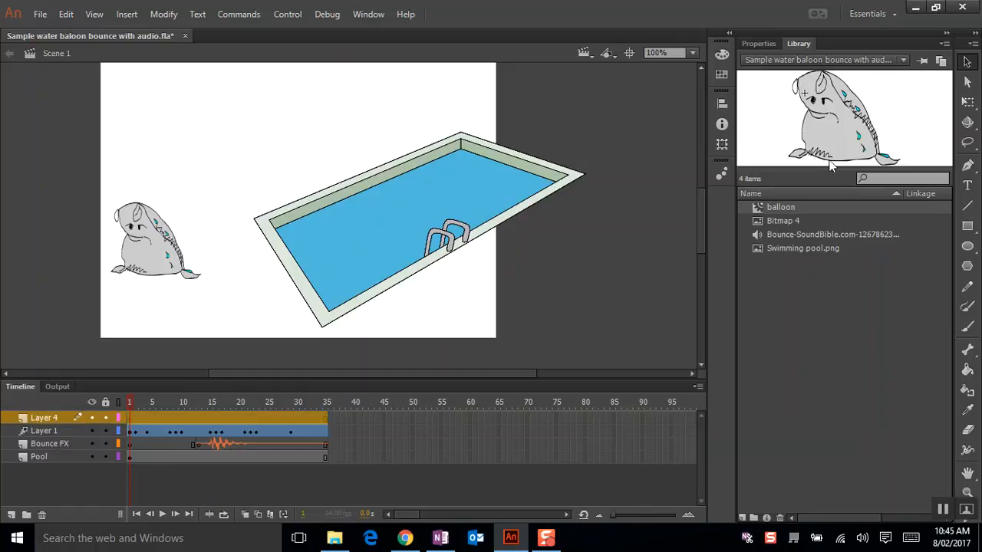
# Step: Place a balloon symbol instance above the existing sack on the top layer and scale it down to slightly smaller than that sack
pyautogui.moveTo(779, 207); pyautogui.dragTo(198, 119)
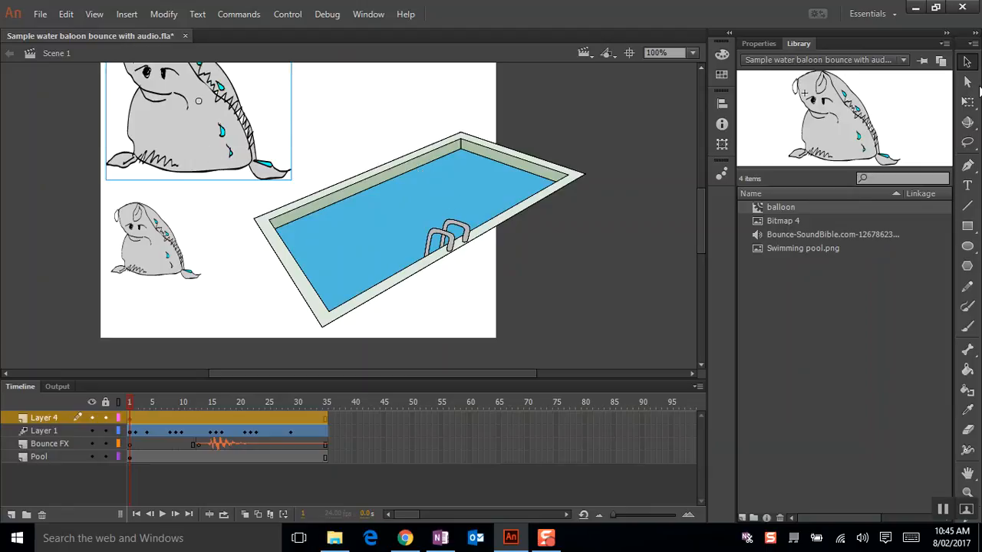
pyautogui.press('q')
pyautogui.moveTo(105, 179); pyautogui.dragTo(151, 145)
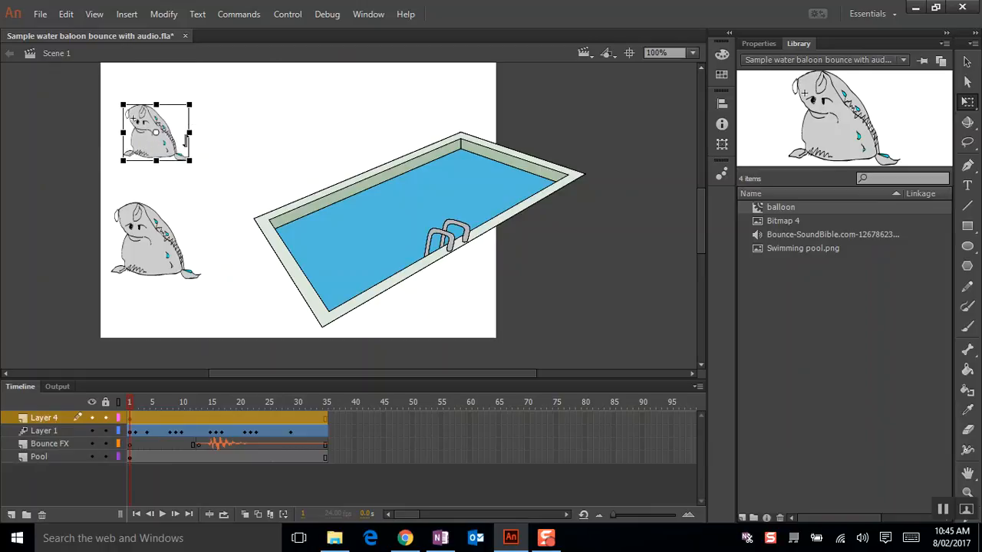
# Step: Paste two copies of the small upper sack in a row beside it and scale the outermost copy down to about 60%
pyautogui.hotkey('ctrl', 'v')
pyautogui.moveTo(354, 224); pyautogui.dragTo(184, 127)
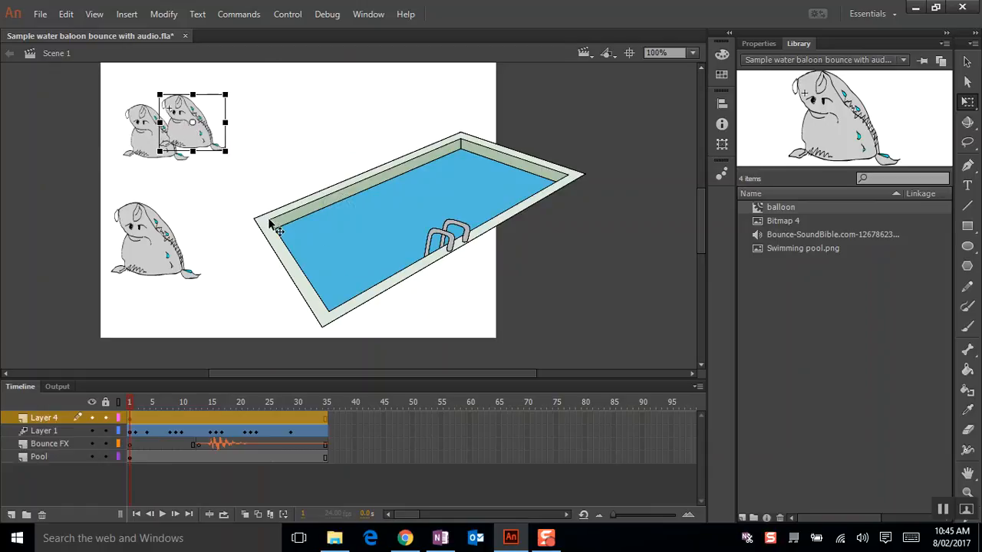
pyautogui.hotkey('ctrl', 'z')
pyautogui.moveTo(375, 230); pyautogui.dragTo(262, 148)
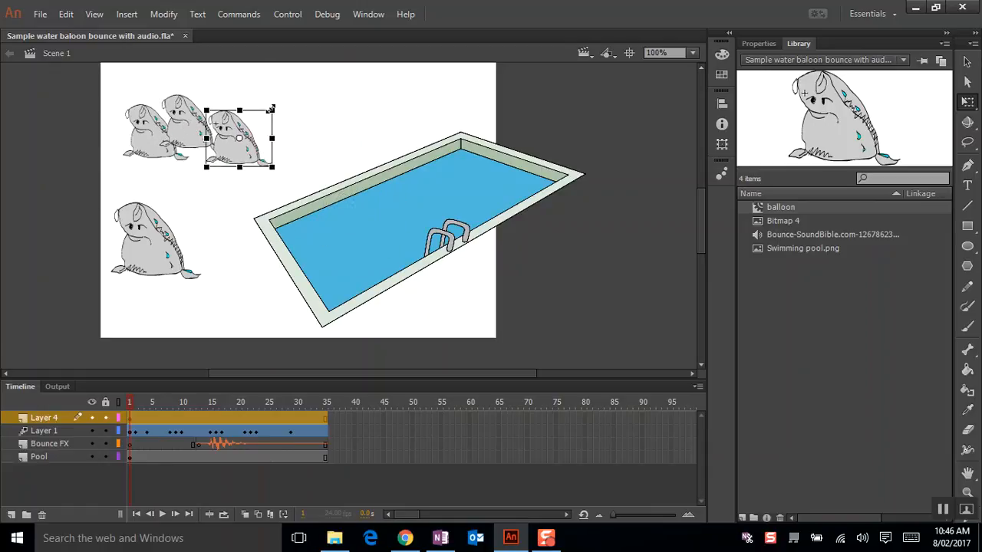
pyautogui.moveTo(274, 111); pyautogui.dragTo(260, 121)
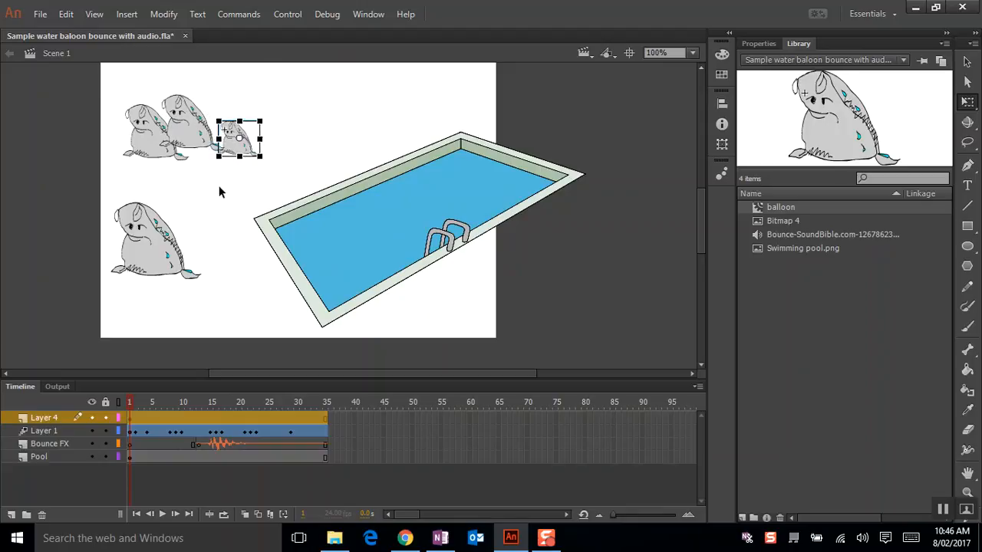
pyautogui.click(247, 201)
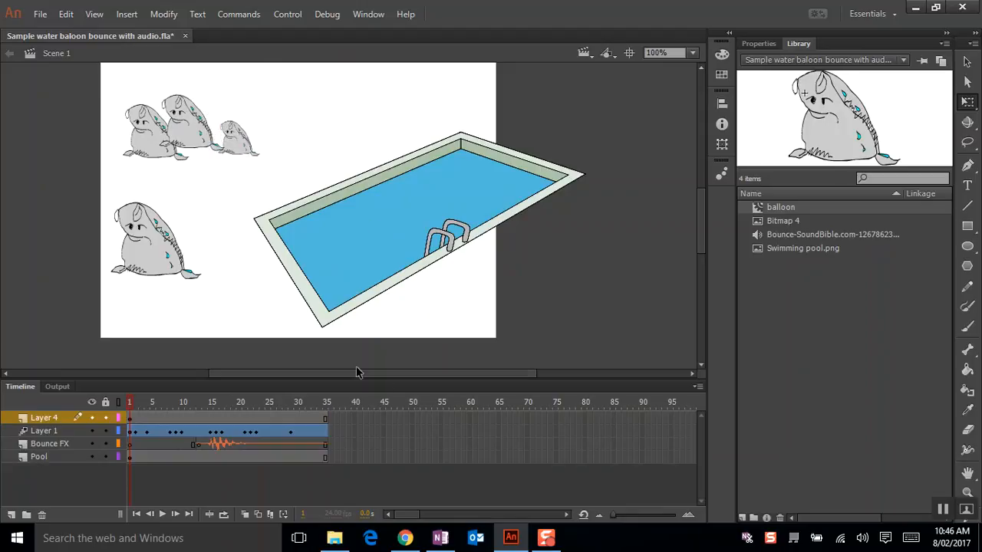
# Step: Duplicate the smallest sack and place the copy just below the middle of the upper group
pyautogui.hotkey('ctrl', 'z')
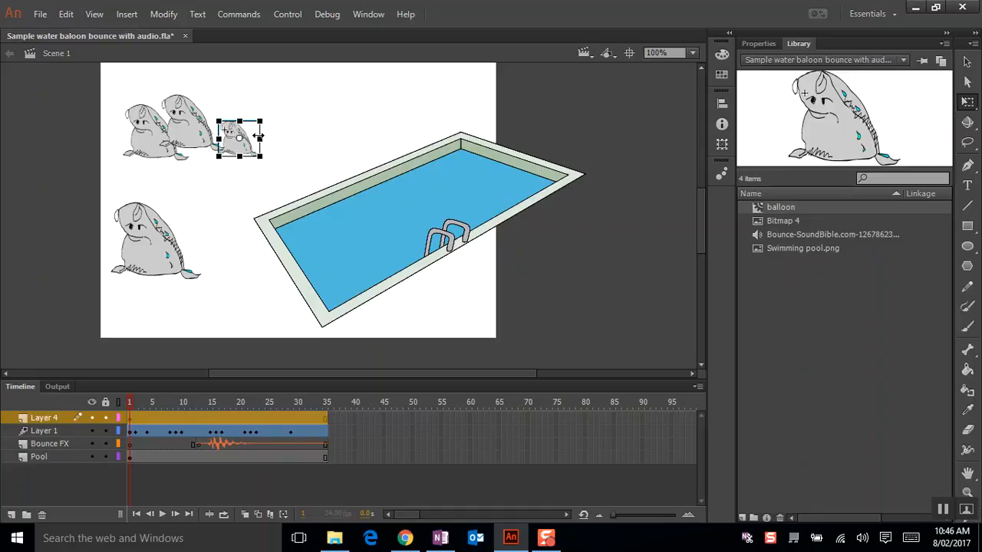
pyautogui.moveTo(238, 142); pyautogui.dragTo(196, 168)
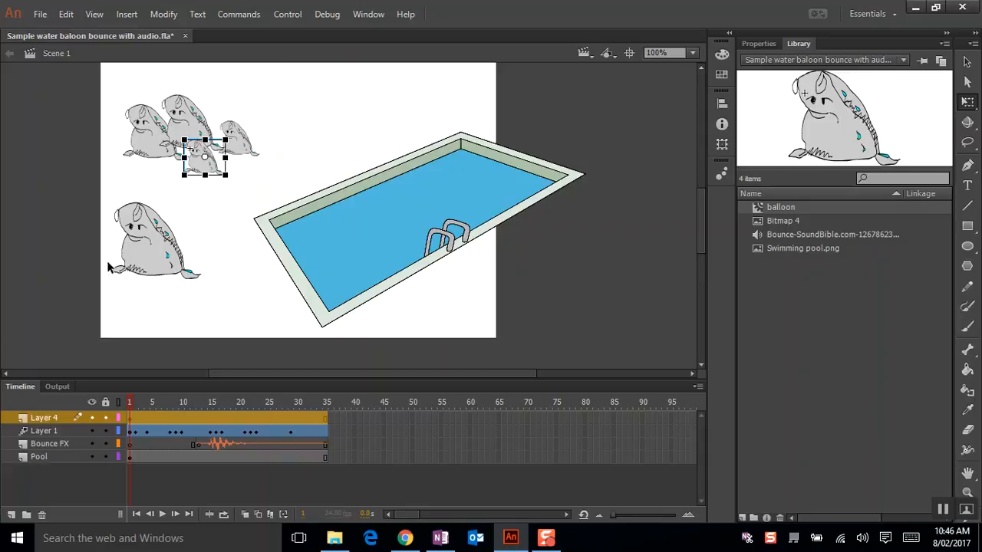
pyautogui.click(26, 242)
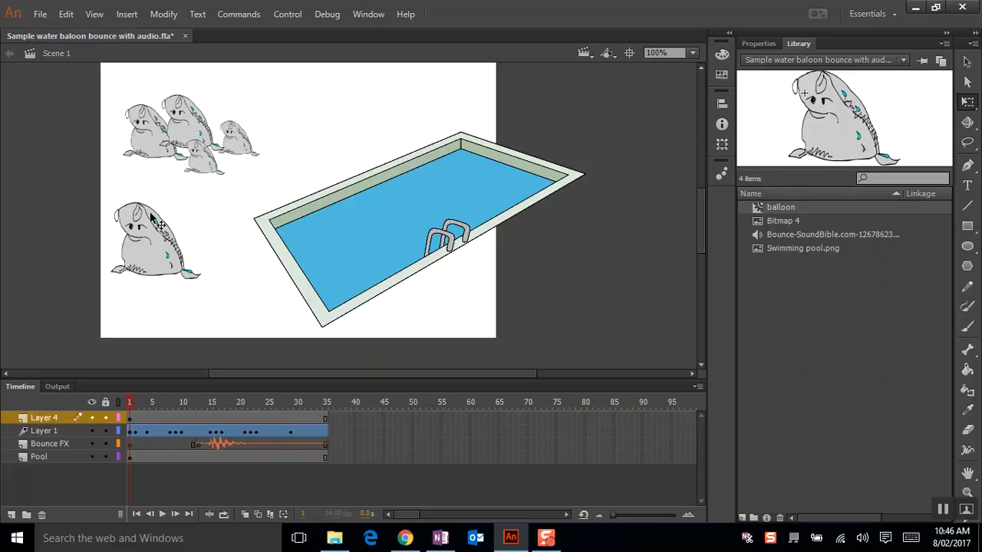
# Step: Edit the balloon symbol from the library and paint both eyes as larger solid black circles with the Brush tool
pyautogui.rightClick(778, 206)
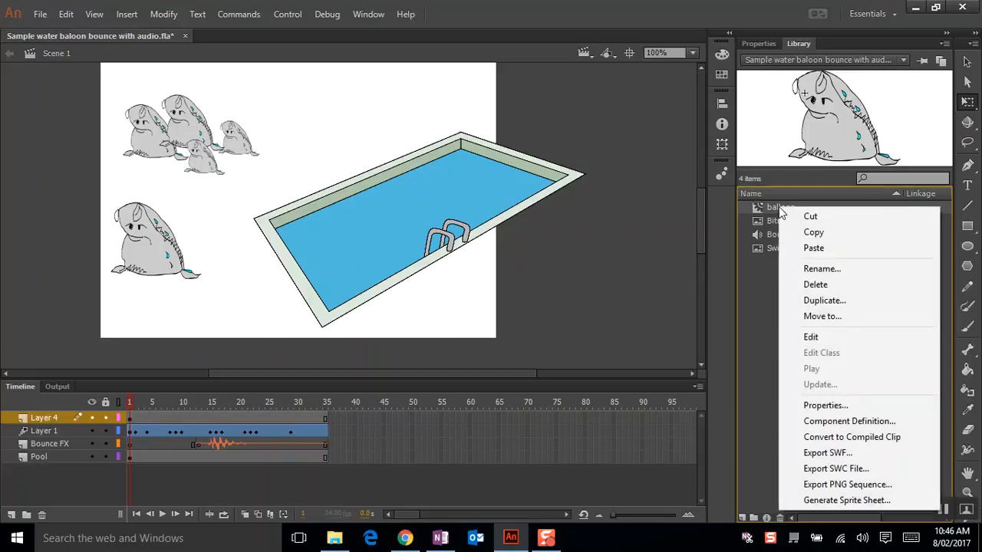
pyautogui.click(841, 341)
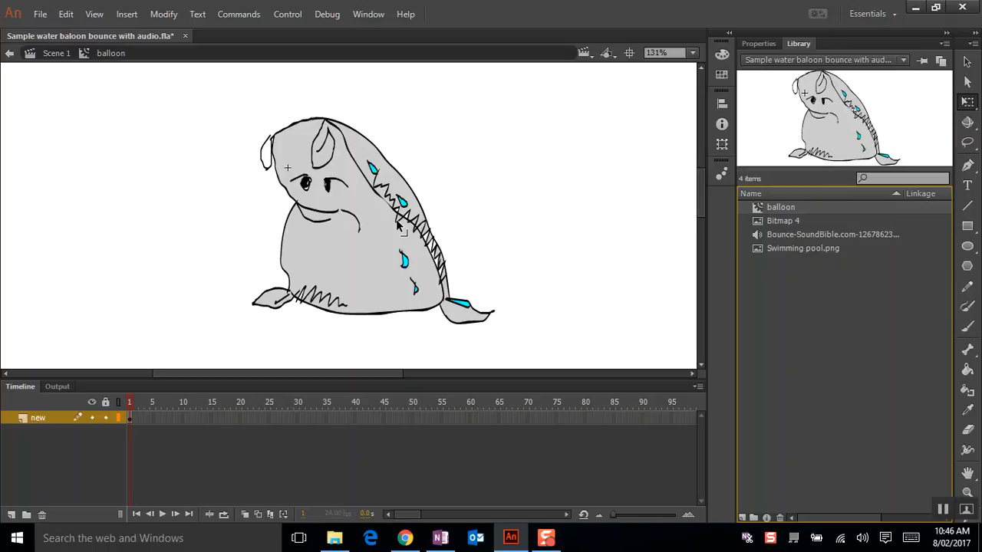
pyautogui.click(967, 325)
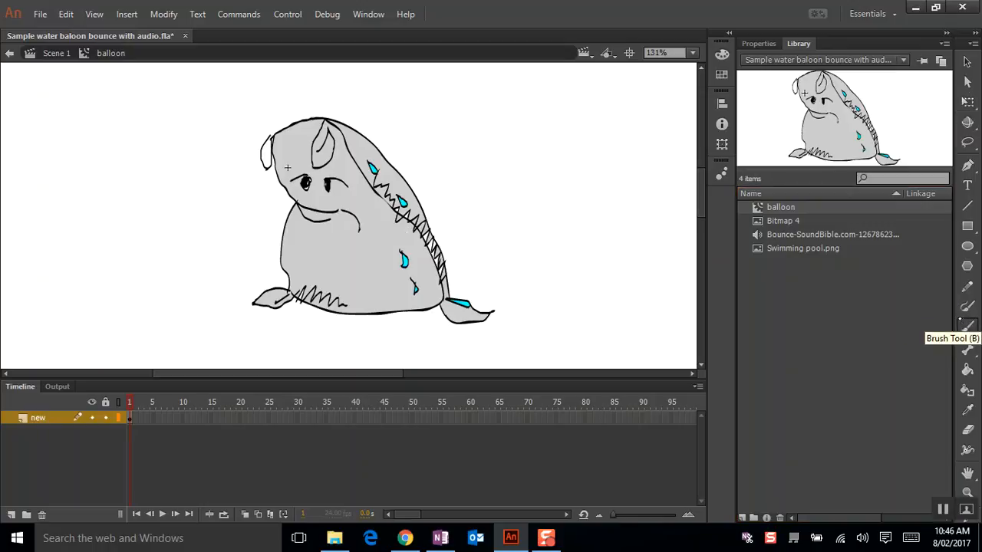
pyautogui.click(759, 43)
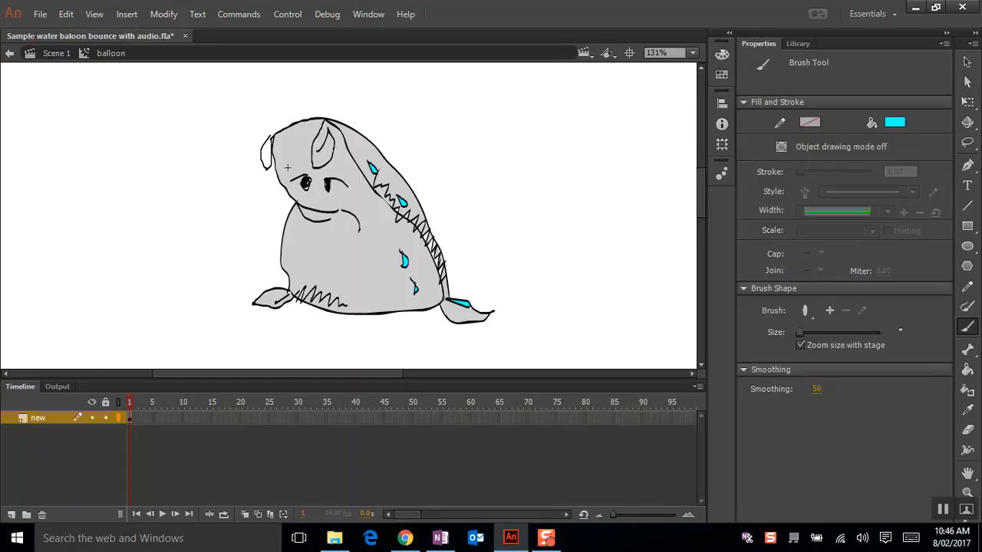
pyautogui.click(892, 121)
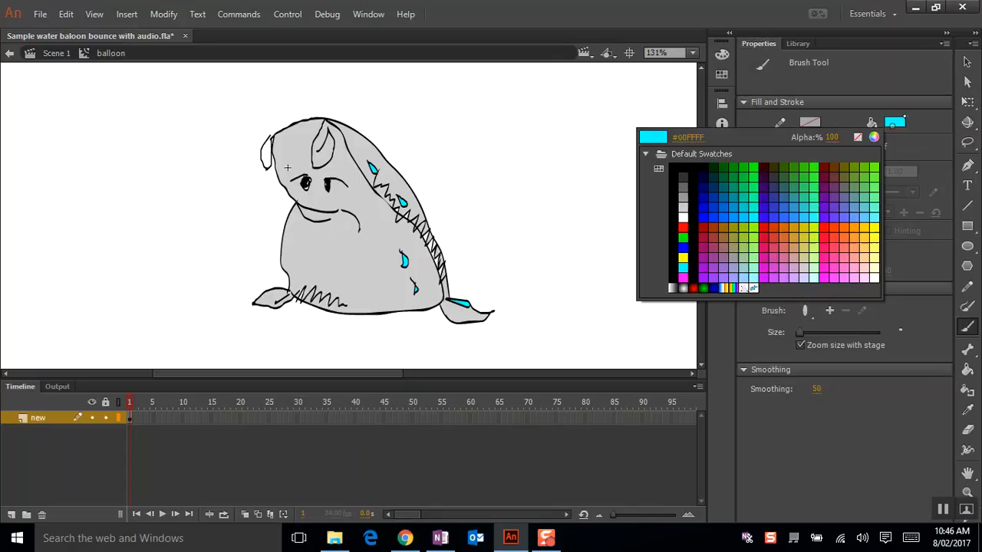
pyautogui.click(694, 153)
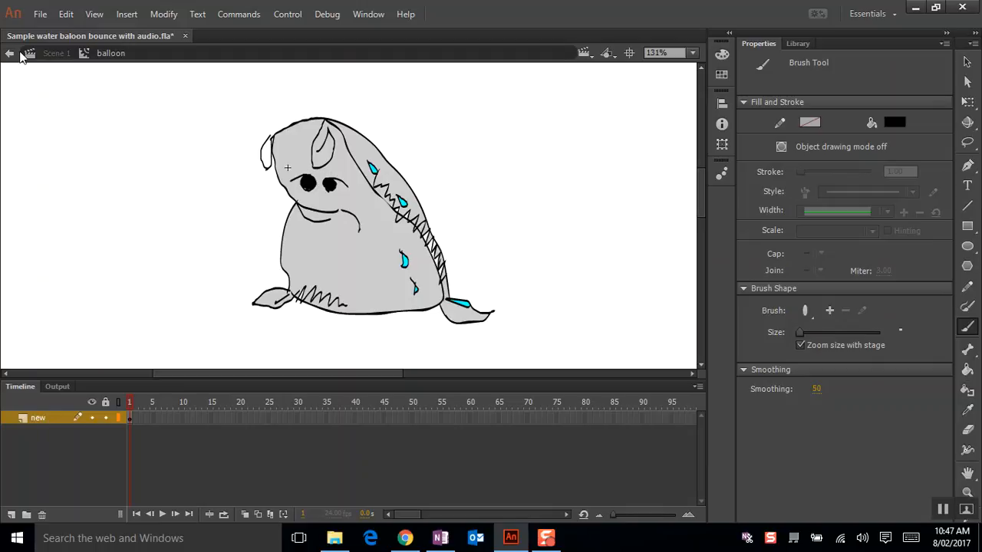
# Step: Return to Scene 1 and select the balloon symbol in the library
pyautogui.click(9, 53)
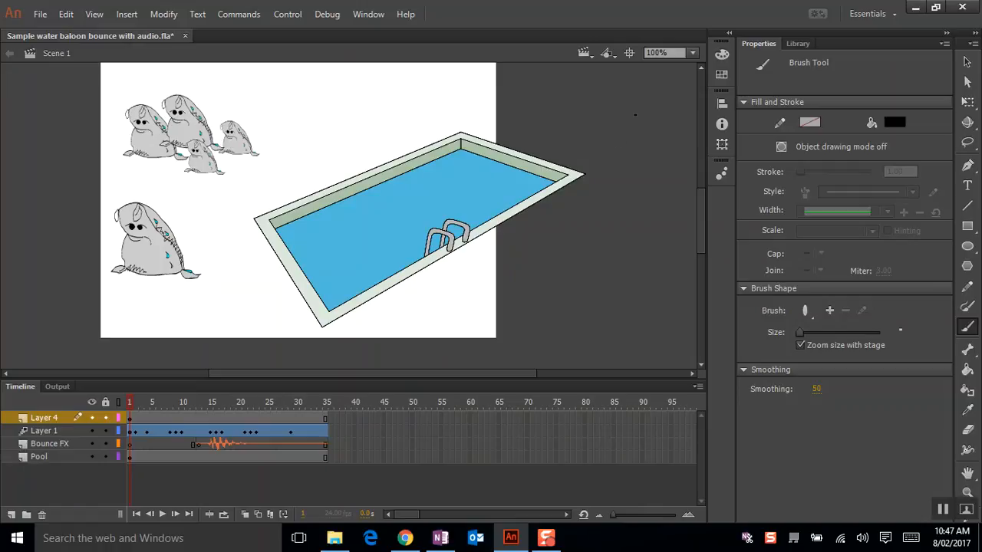
pyautogui.click(798, 44)
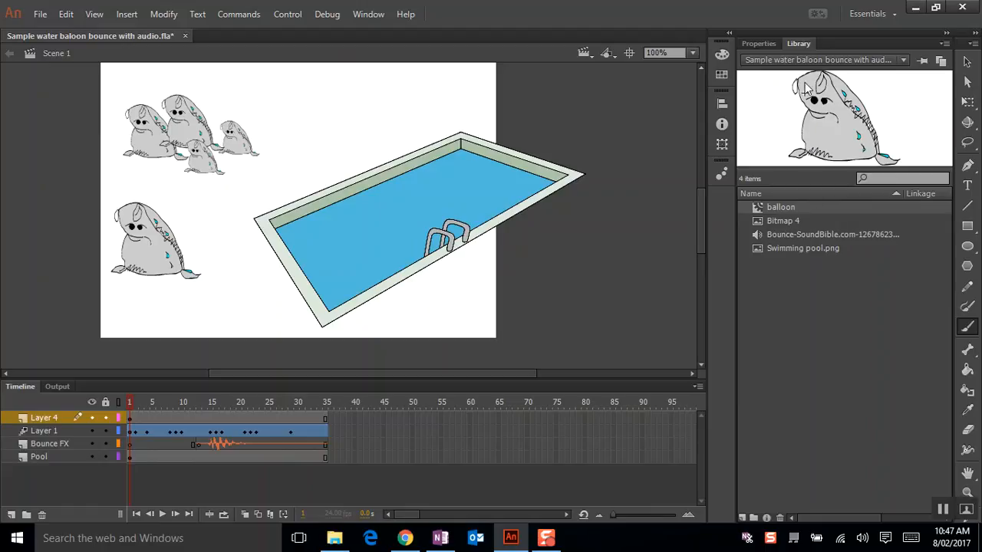
pyautogui.click(791, 209)
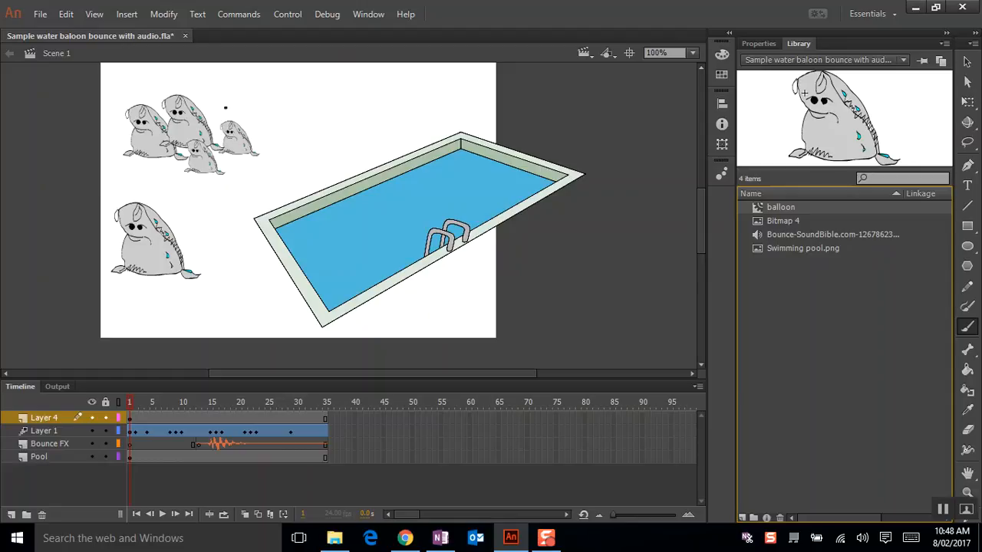